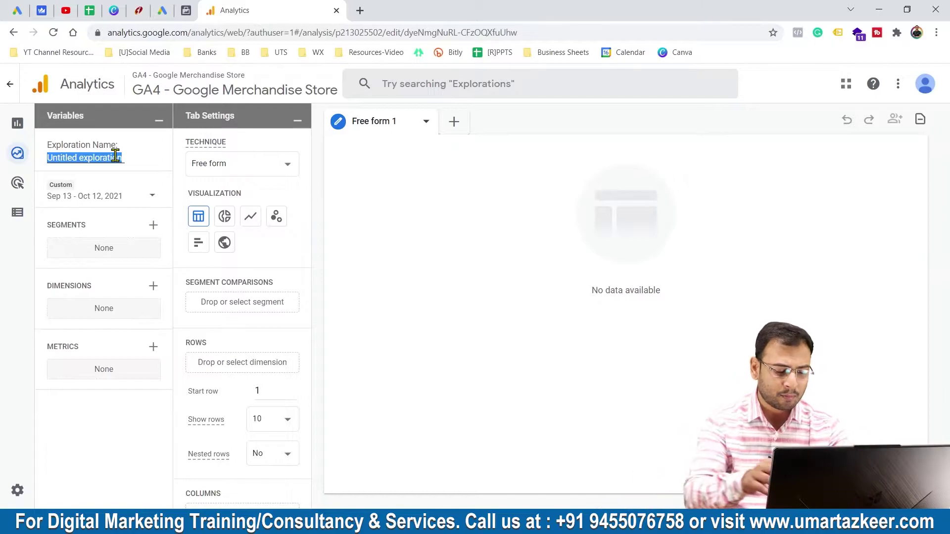
- Name both the exploration and its free-form tab "Demo Analysis"
type("Demo Analysis")
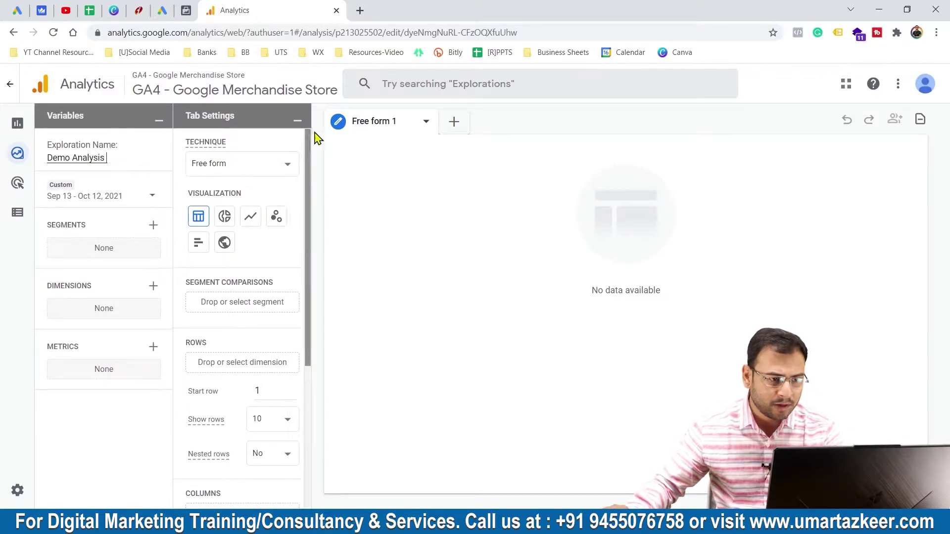
left_click(410, 125)
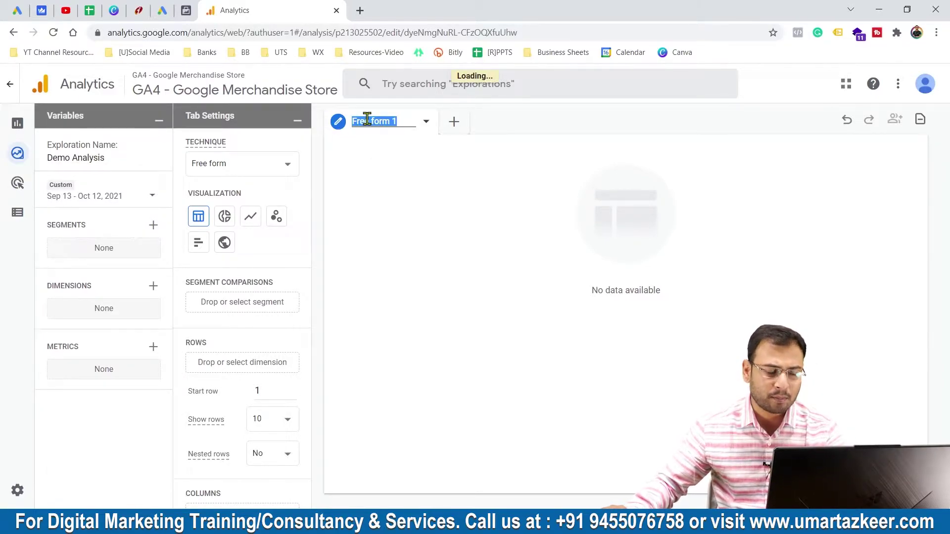
type("Demo Analysis")
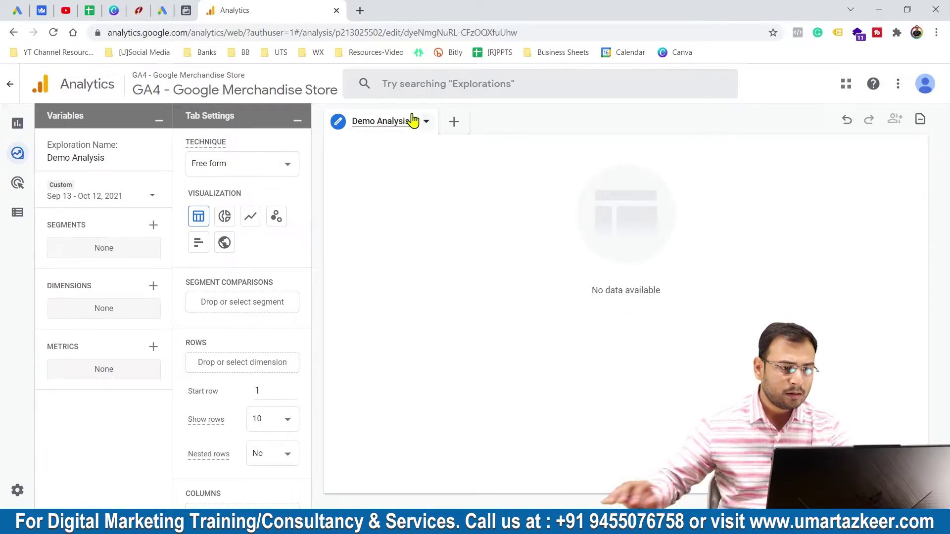
left_click(100, 259)
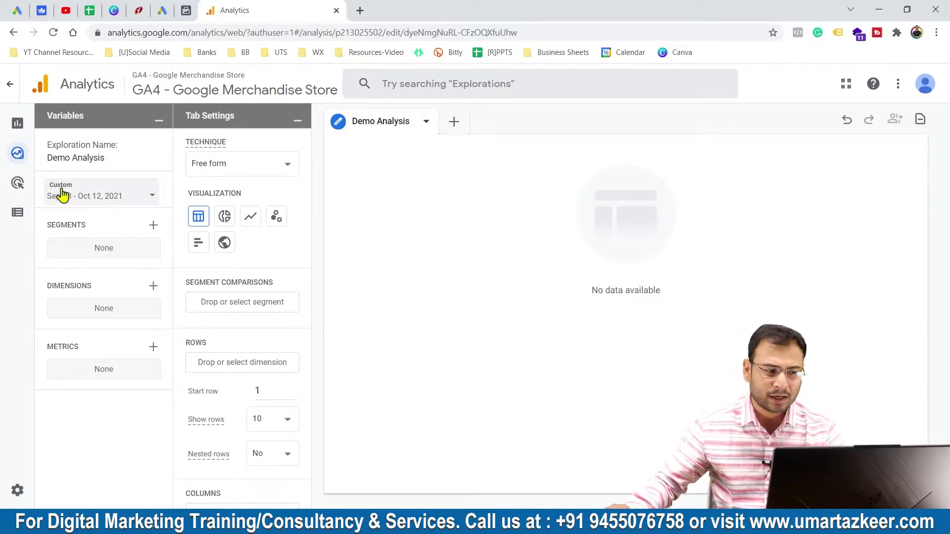
- Build a new segment from the Technology template with a device category filter that exactly matches desktop
mouse_move(49, 186)
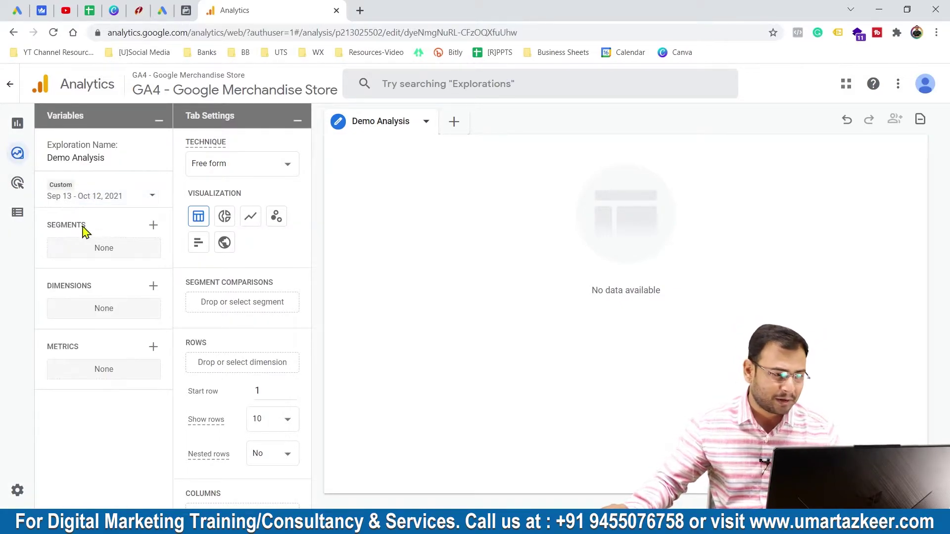
left_click(153, 225)
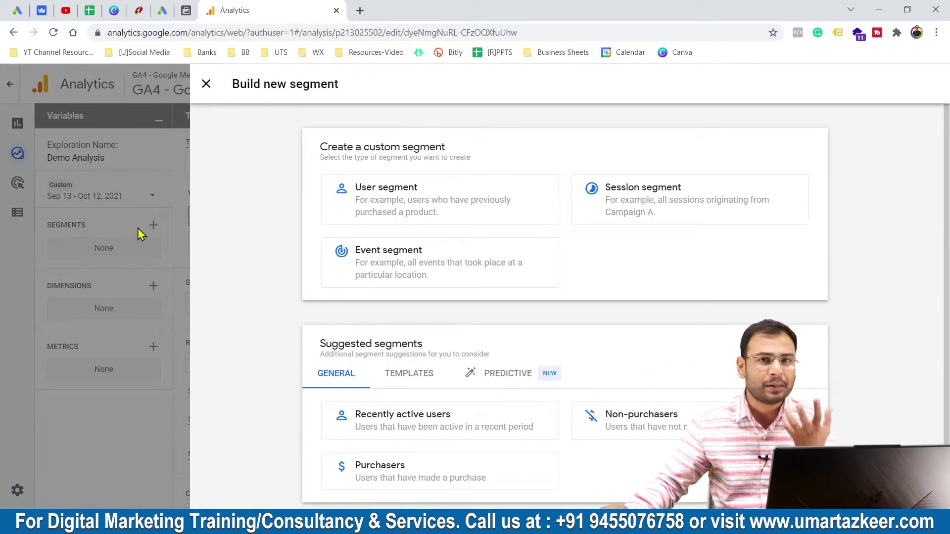
left_click(413, 380)
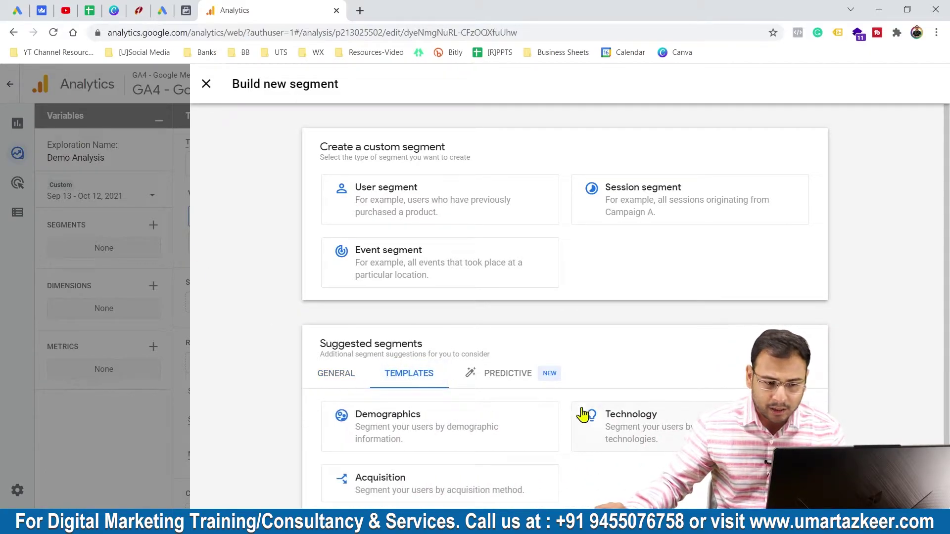
left_click(583, 416)
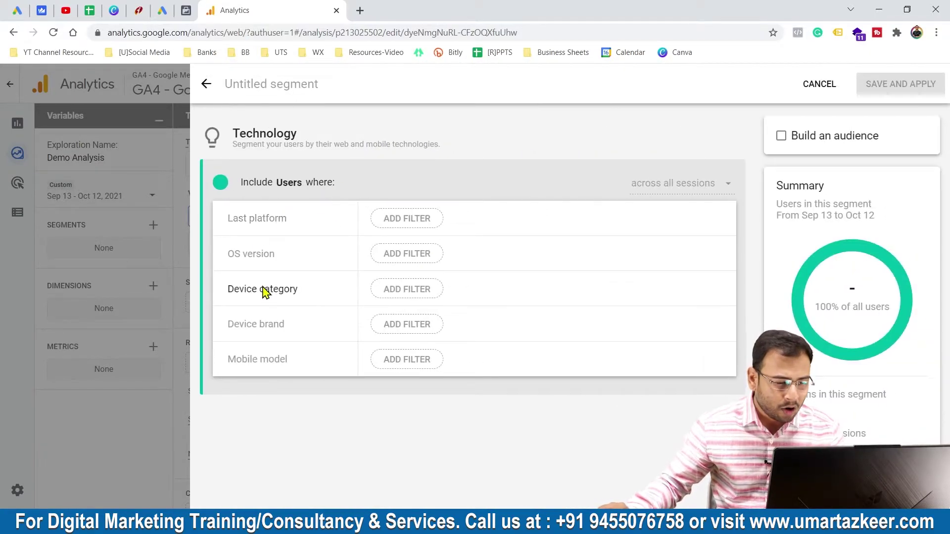
left_click(388, 292)
left_click(449, 354)
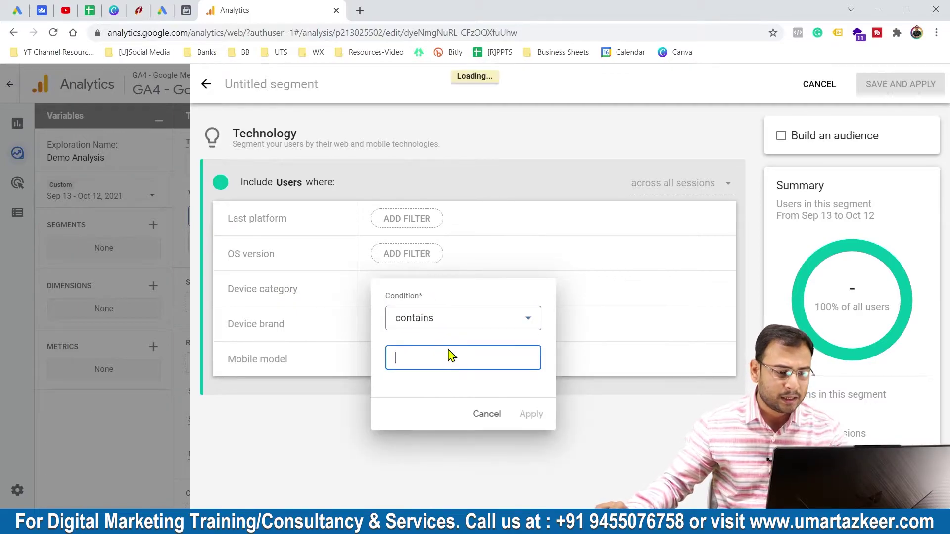
left_click(448, 330)
scroll(488, 394, "down", 3)
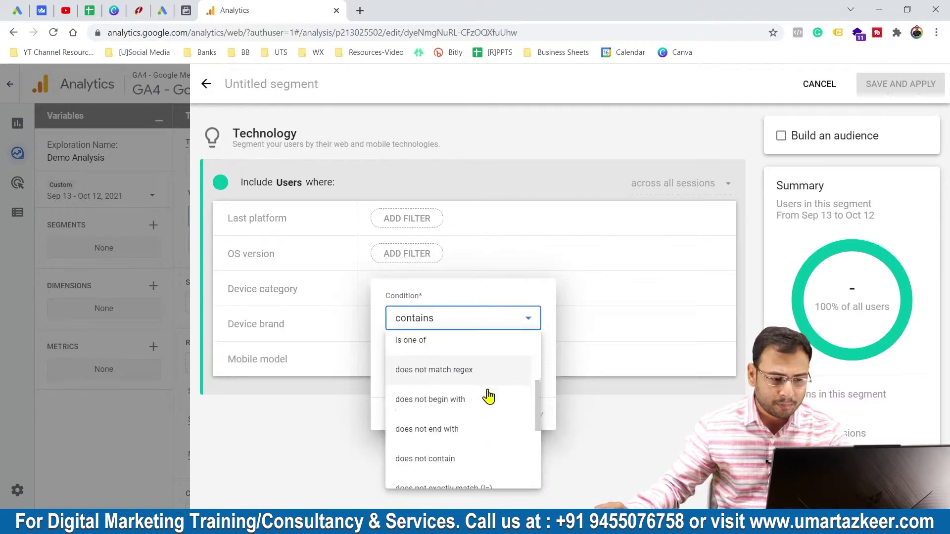
scroll(488, 396, "up", 3)
left_click(411, 466)
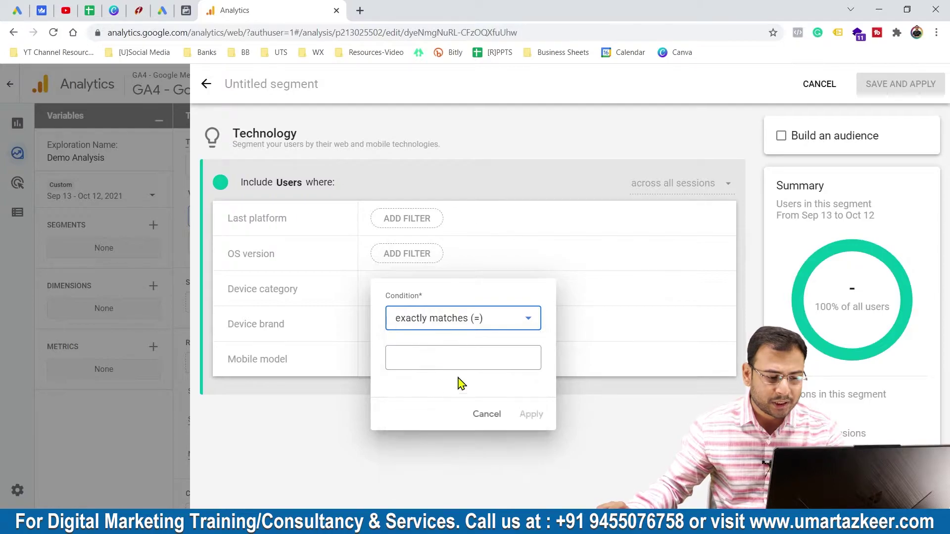
left_click(440, 360)
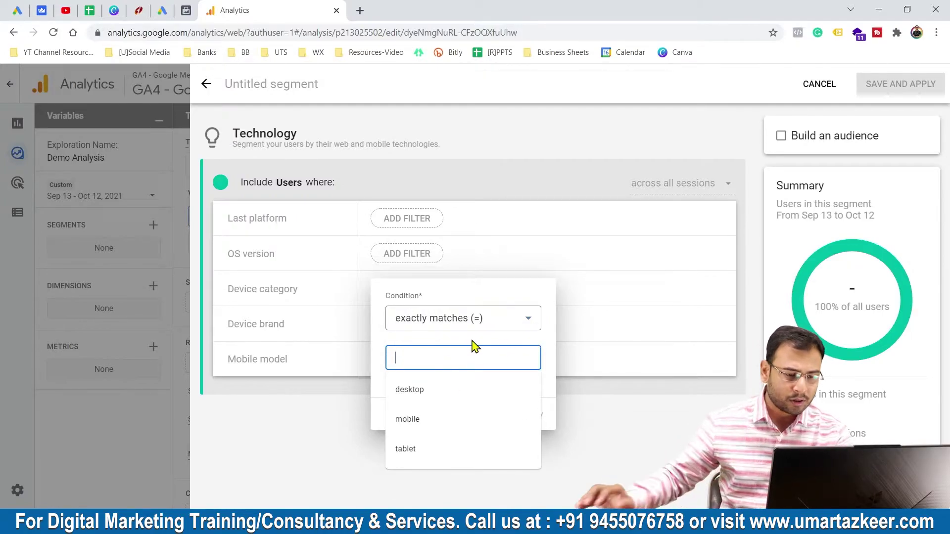
left_click(433, 390)
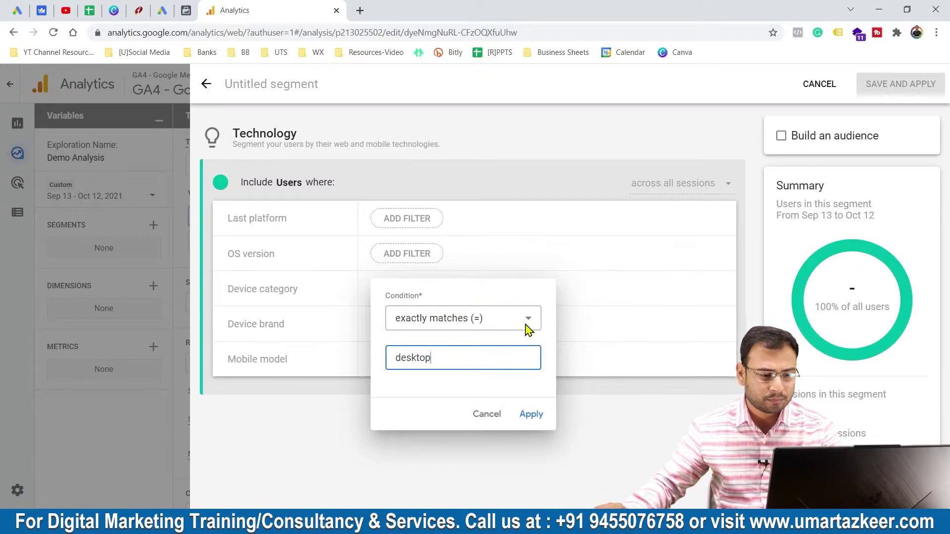
left_click(531, 416)
- Name the segment "Desktop", save and apply it, and remove it from the segment comparisons
type("Desktop")
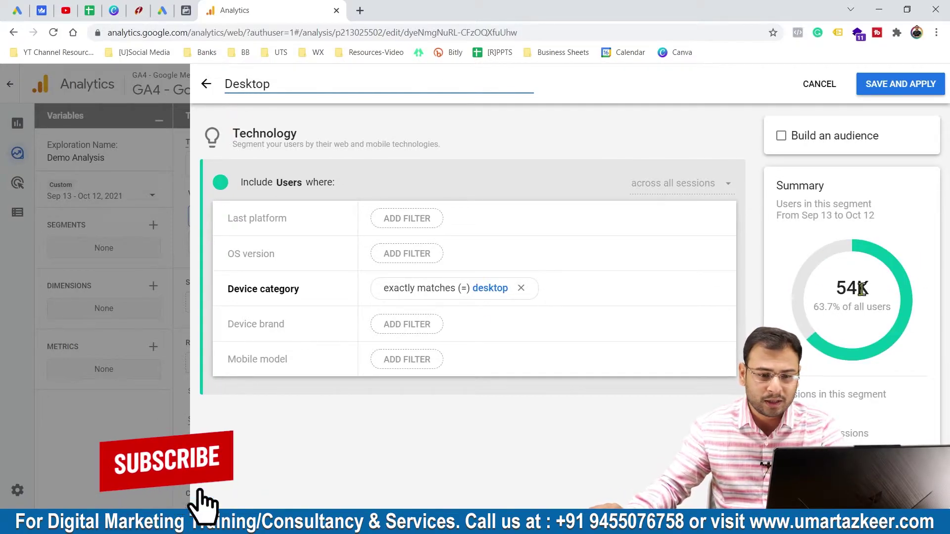
left_click(899, 90)
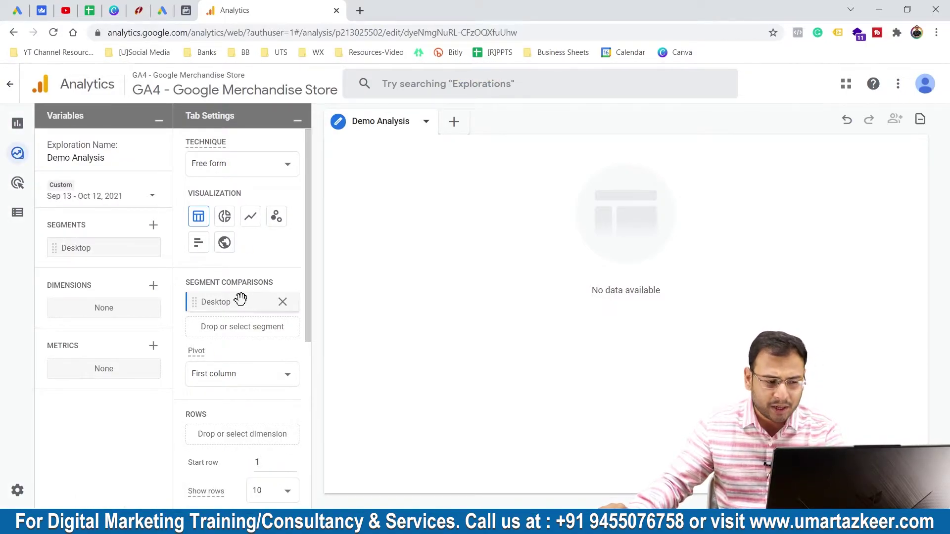
left_click(283, 303)
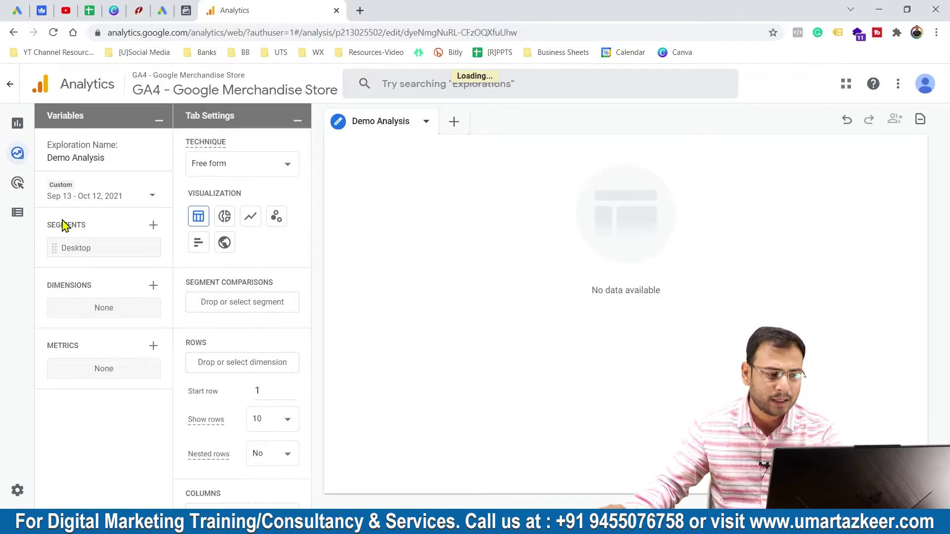
- Build a second segment from the Technology template with a device category filter that exactly matches mobile
left_click(152, 227)
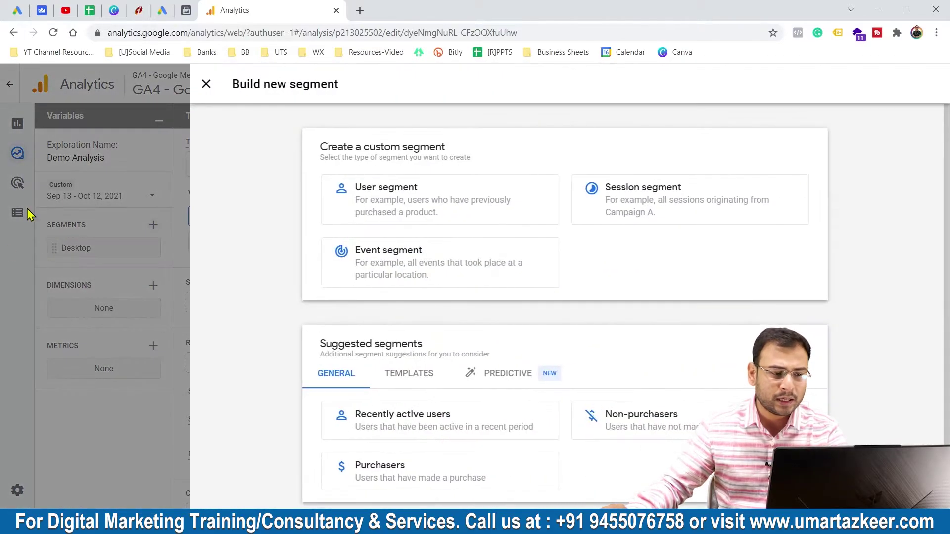
left_click(409, 375)
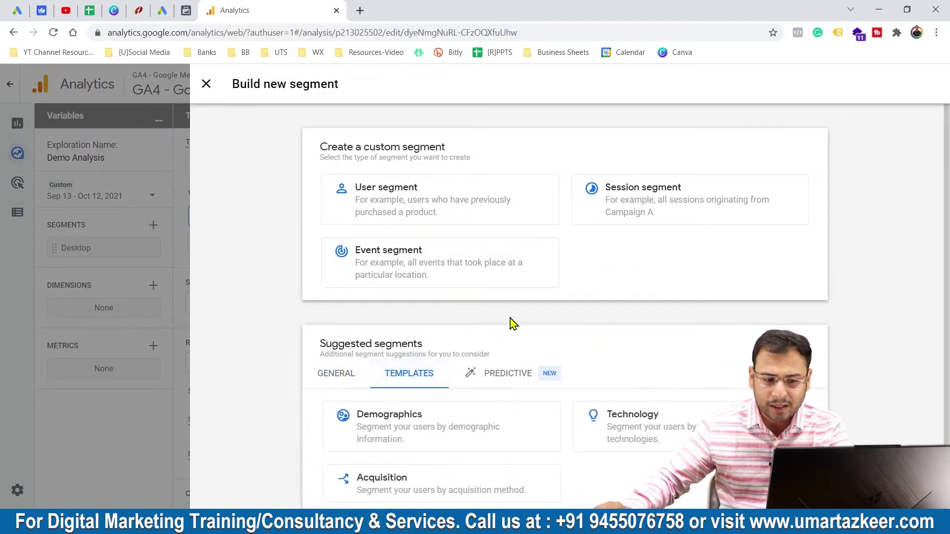
scroll(511, 322, "down", 1)
left_click(650, 396)
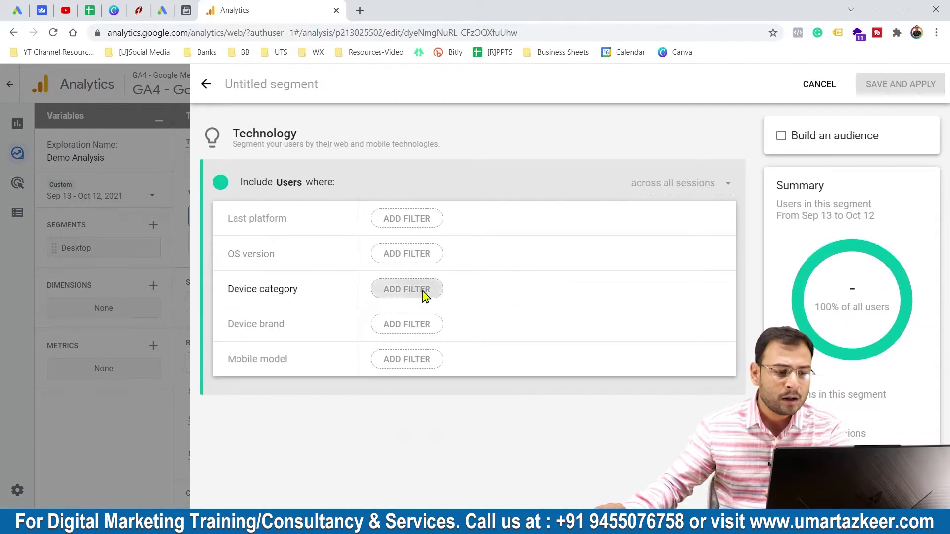
left_click(420, 292)
left_click(476, 327)
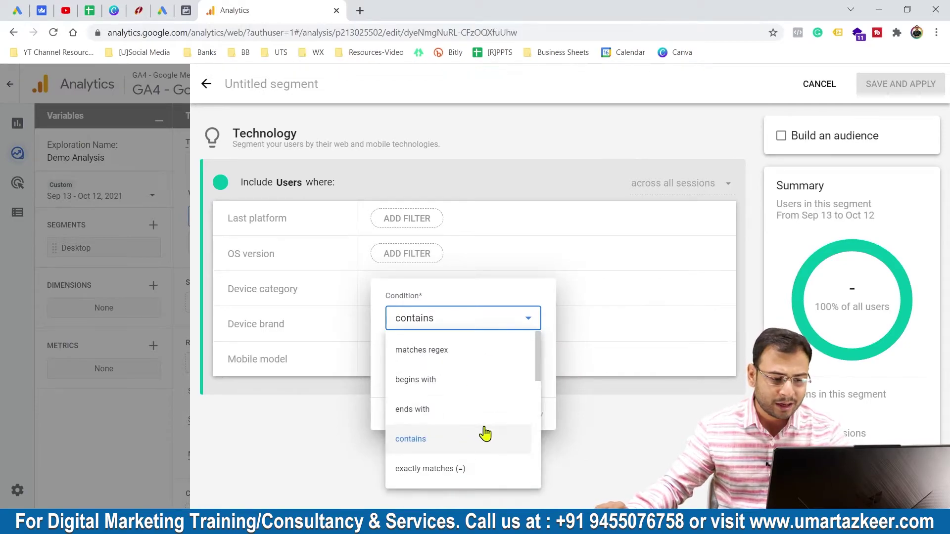
left_click(472, 467)
left_click(473, 358)
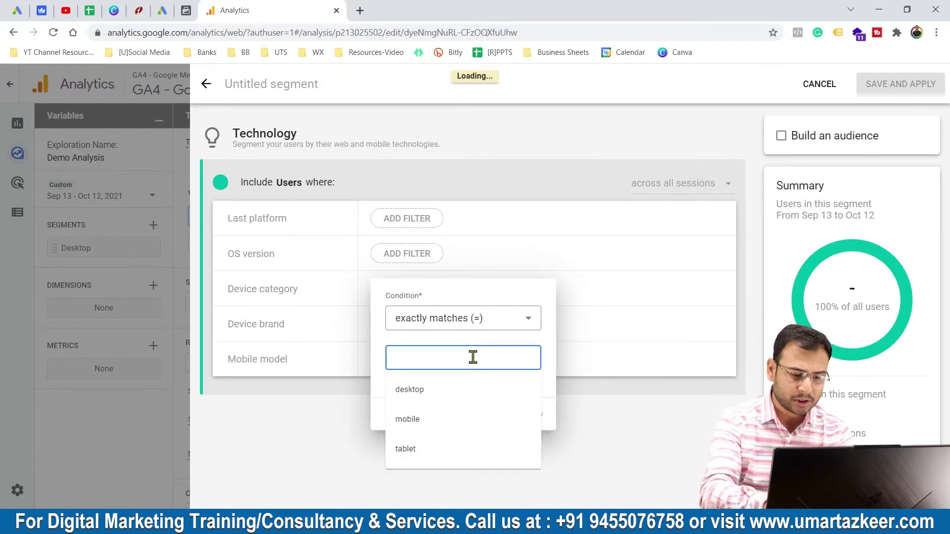
left_click(441, 420)
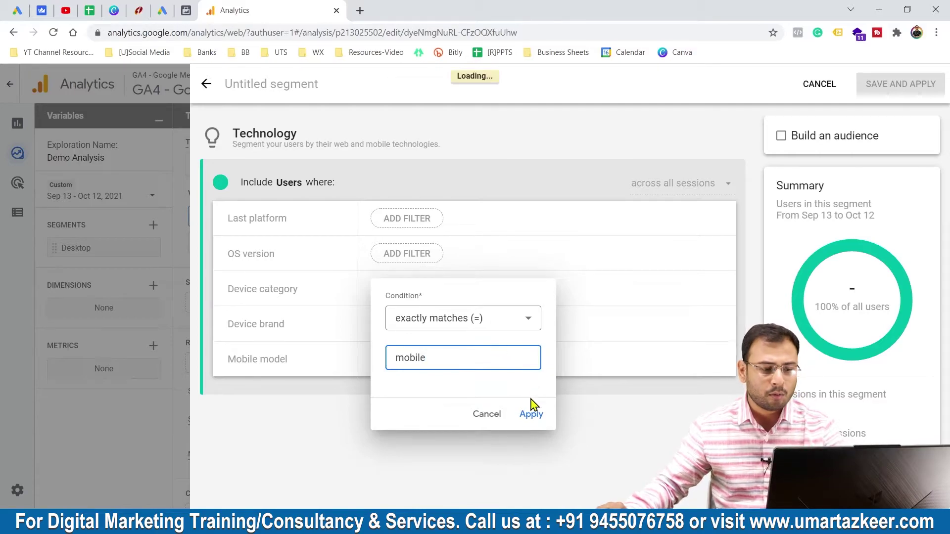
left_click(528, 413)
- Name the new segment "Mobile", then save and apply it to the exploration
left_click(294, 91)
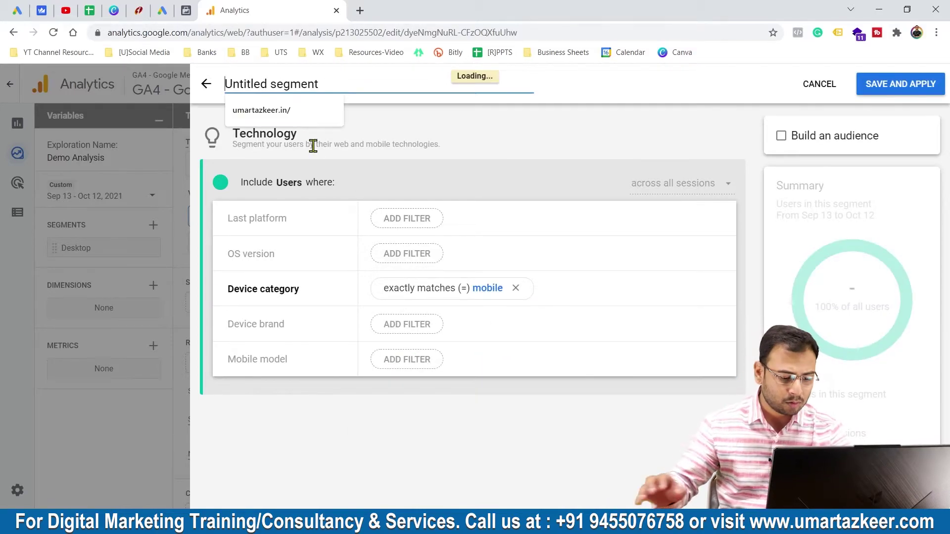
type("Mobile")
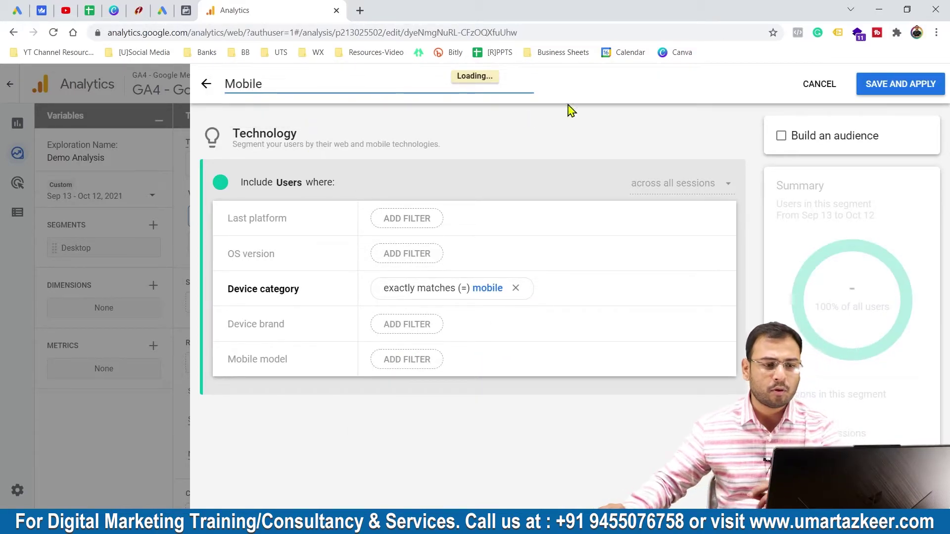
left_click(572, 126)
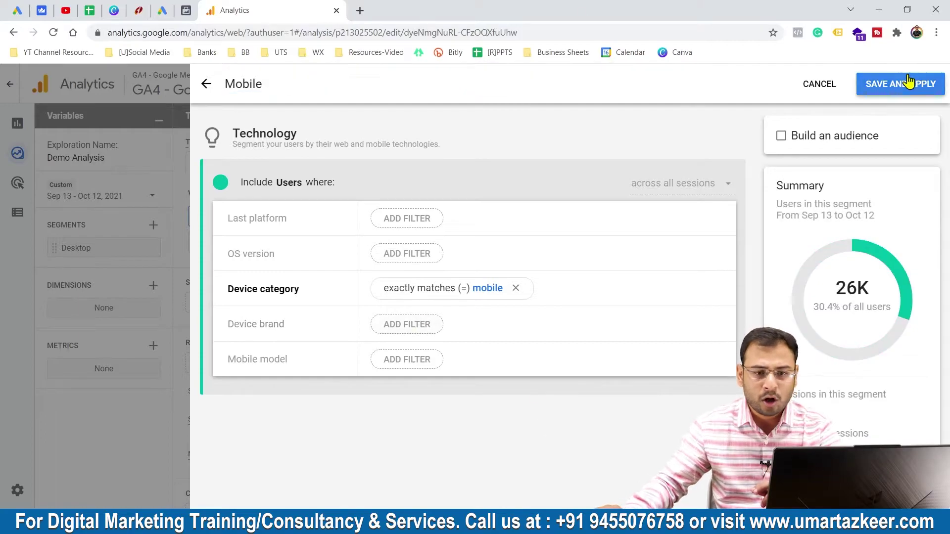
left_click(922, 84)
- Add City to the exploration's dimensions
mouse_move(101, 299)
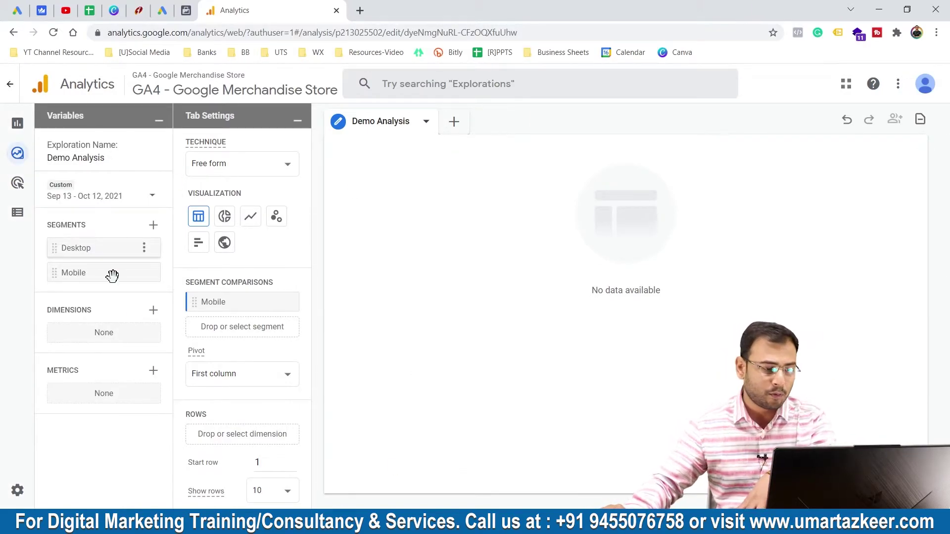
scroll(255, 381, "down", 1)
left_click(154, 311)
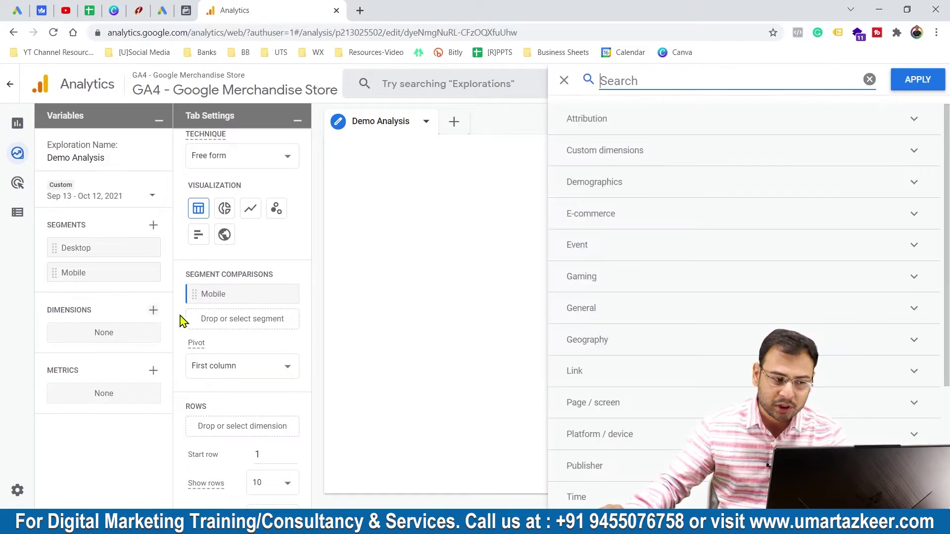
type("City")
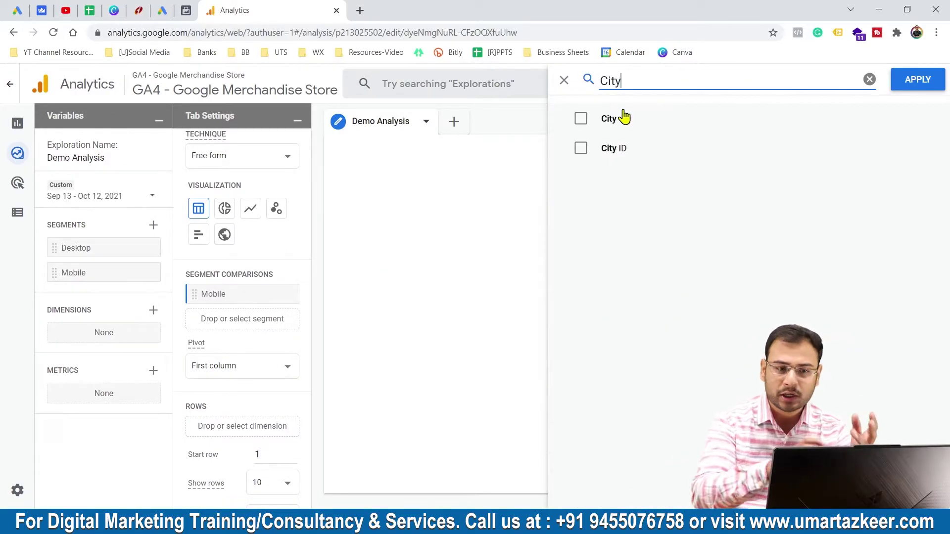
left_click(591, 127)
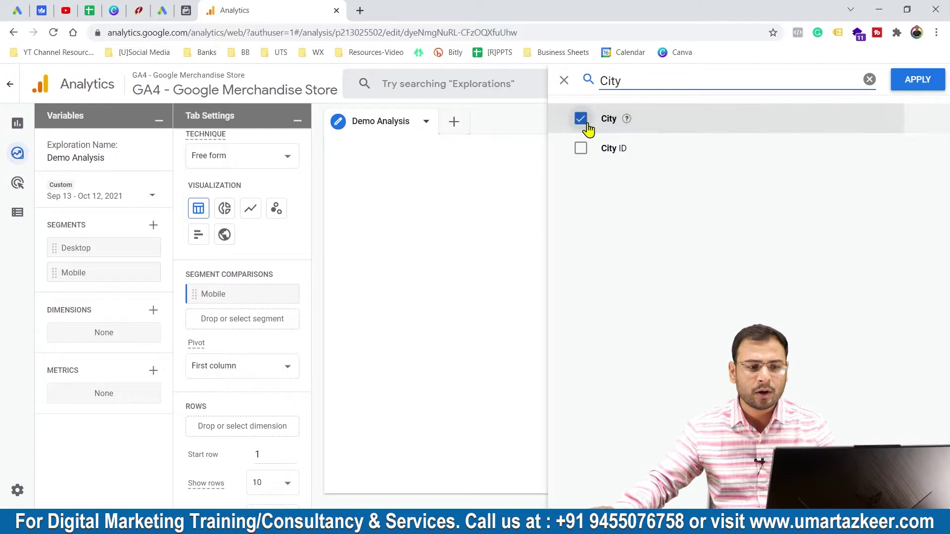
left_click(917, 80)
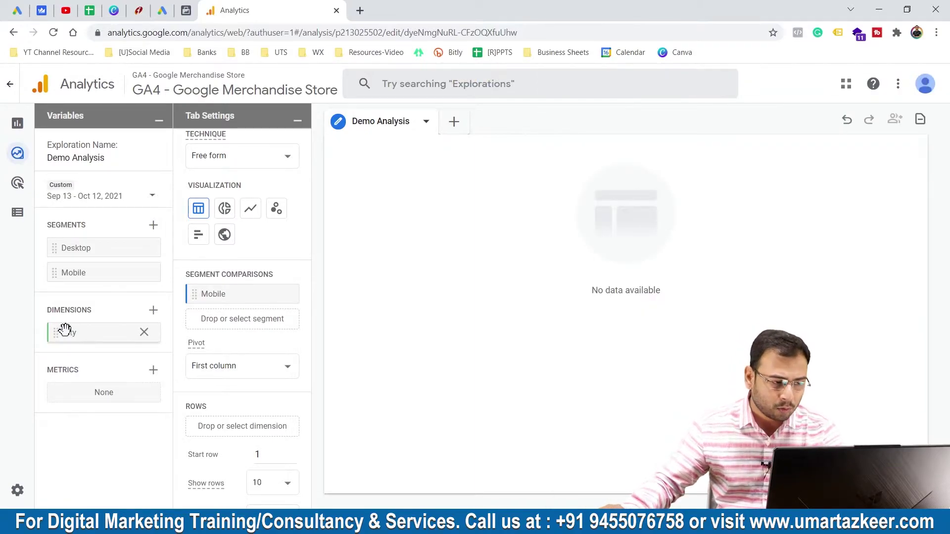
- Add Conversions to the exploration's metrics and remove the Mobile segment from the segment comparisons
left_click(153, 370)
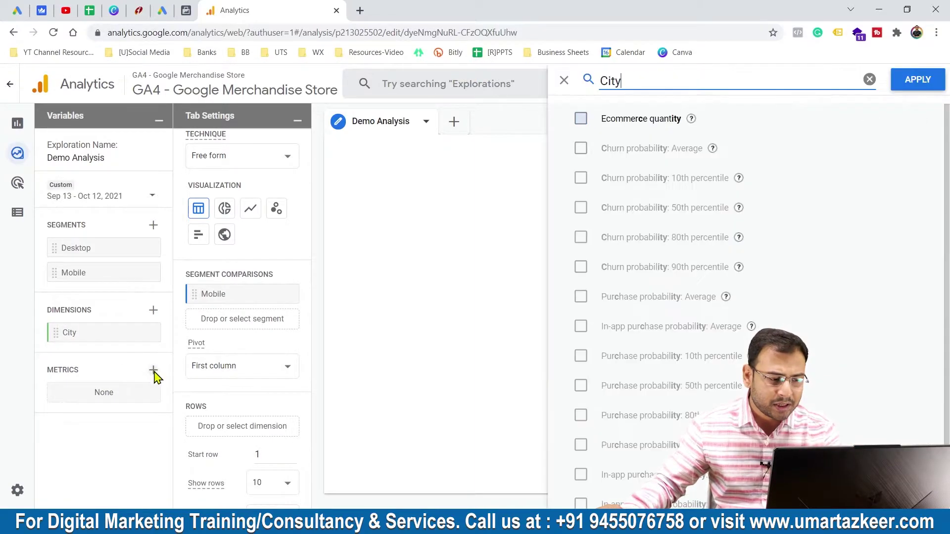
key("BackSpace")
key("BackSpace")
key("BackSpace")
key("BackSpace")
type("Conver")
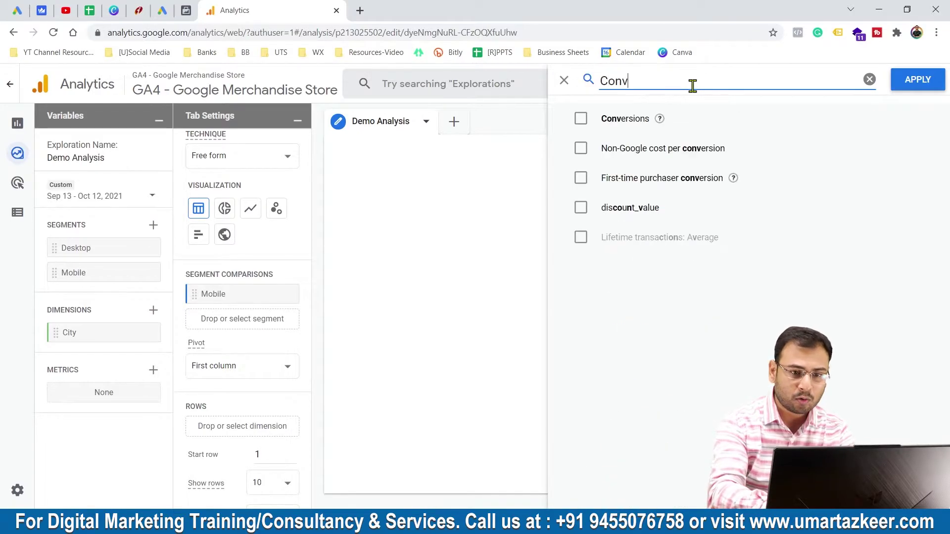
left_click(609, 121)
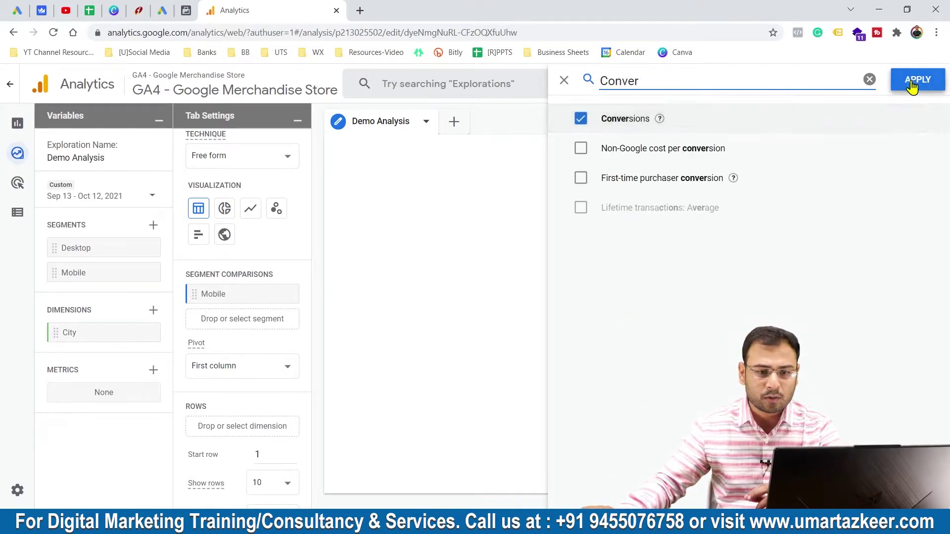
left_click(917, 79)
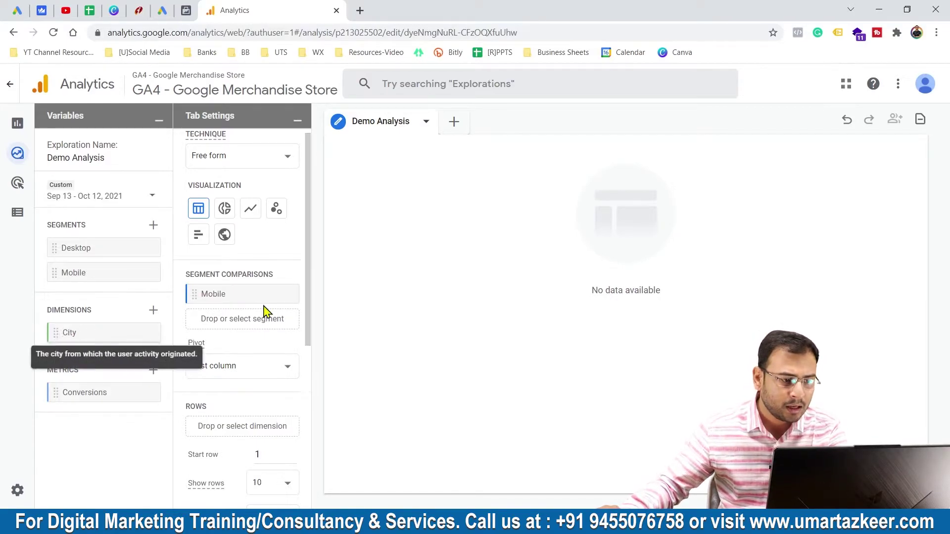
left_click_drag(273, 301, 248, 314)
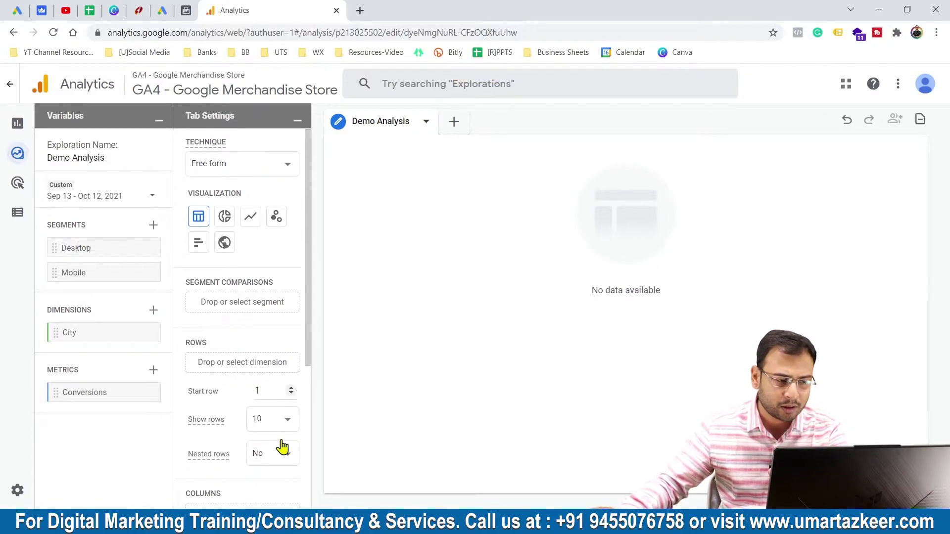
- Add City to the exploration's rows and Conversions to its values
scroll(295, 269, "down", 4)
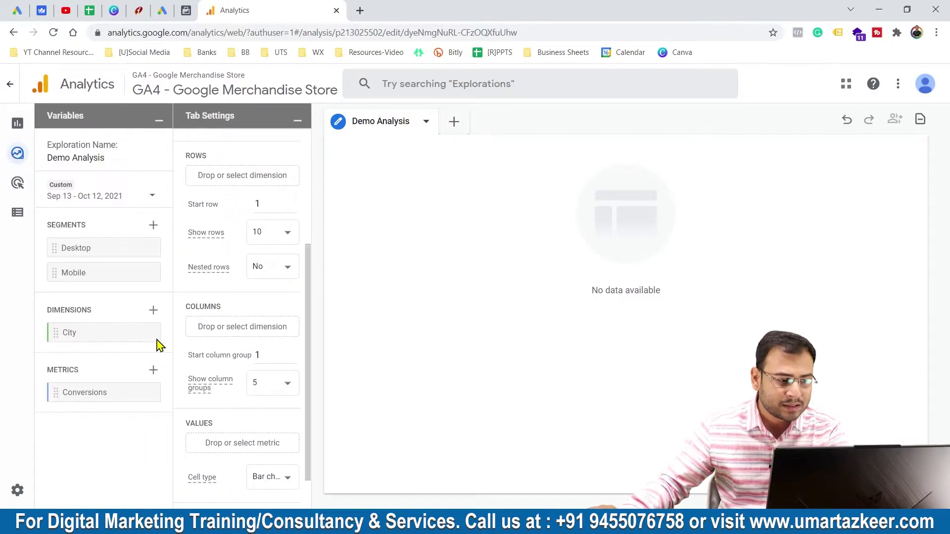
scroll(272, 307, "up", 3)
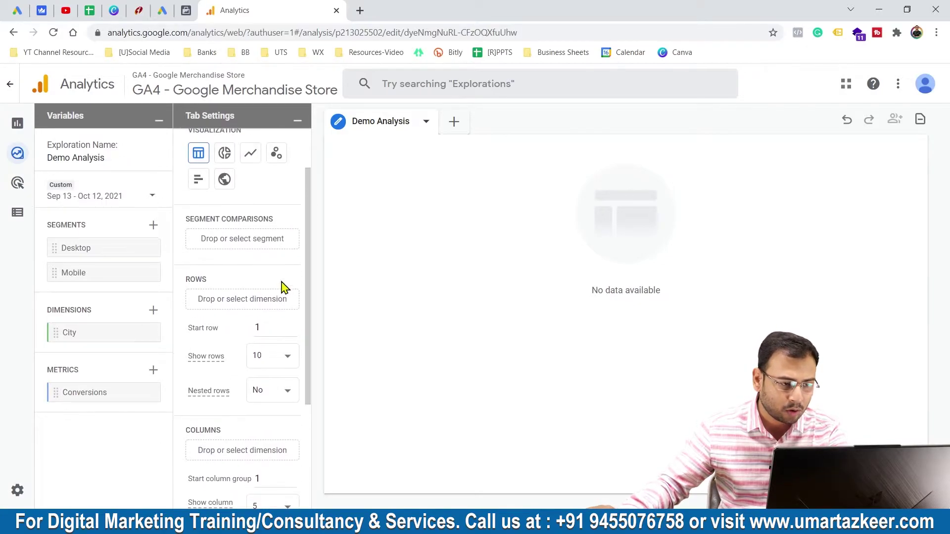
left_click_drag(79, 333, 206, 292)
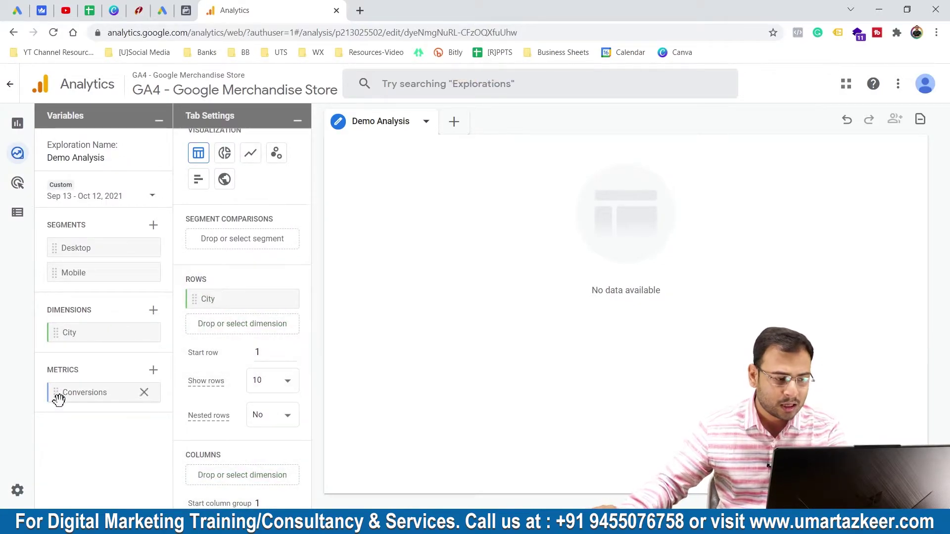
scroll(263, 401, "down", 4)
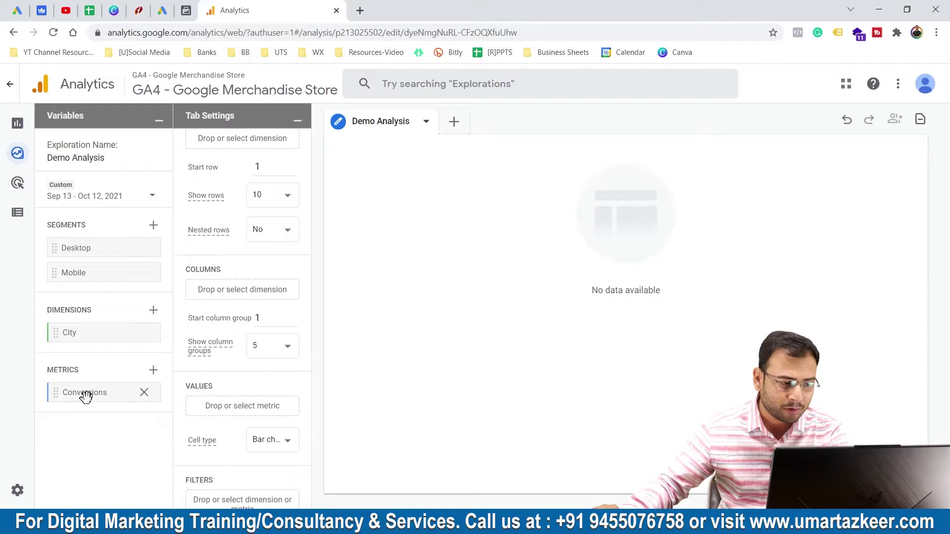
left_click_drag(84, 393, 242, 411)
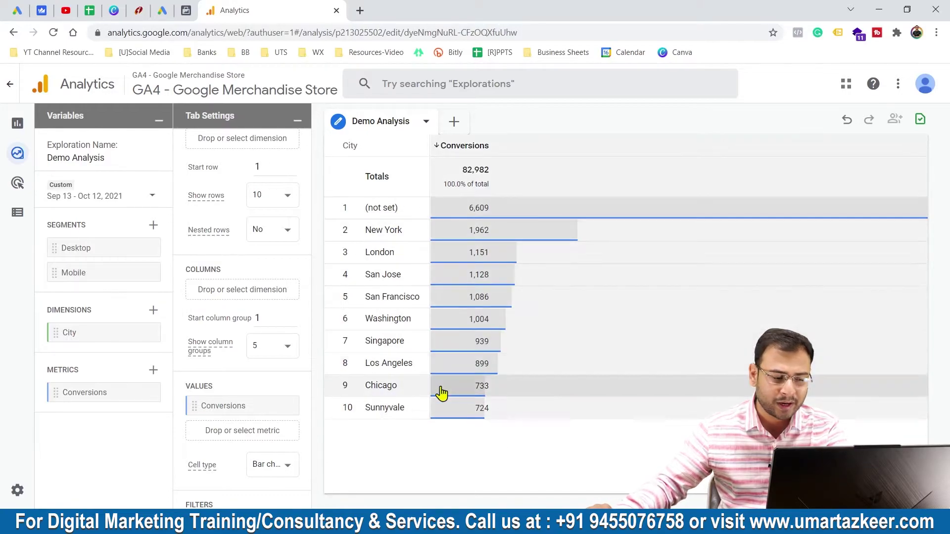
- Apply a City filter that exactly matches New York to the exploration
scroll(230, 323, "down", 1)
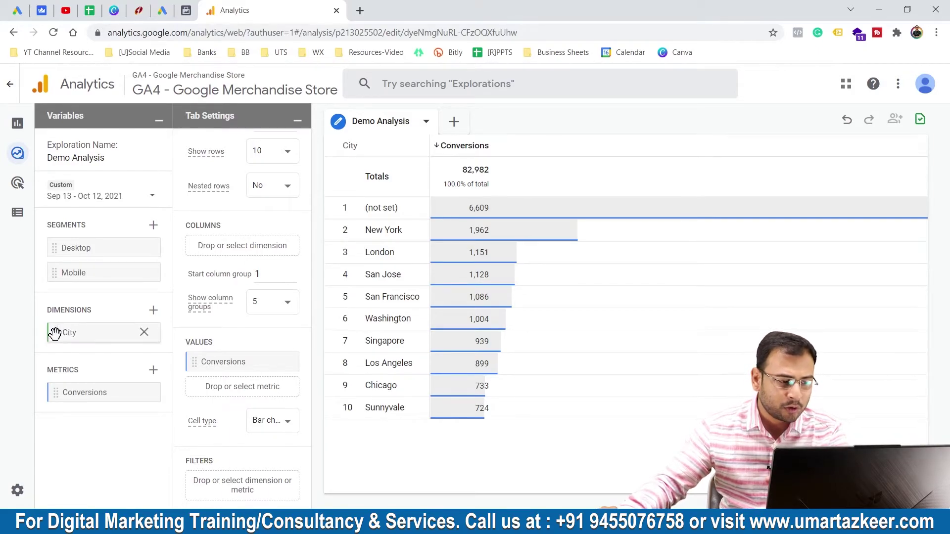
left_click_drag(55, 331, 228, 478)
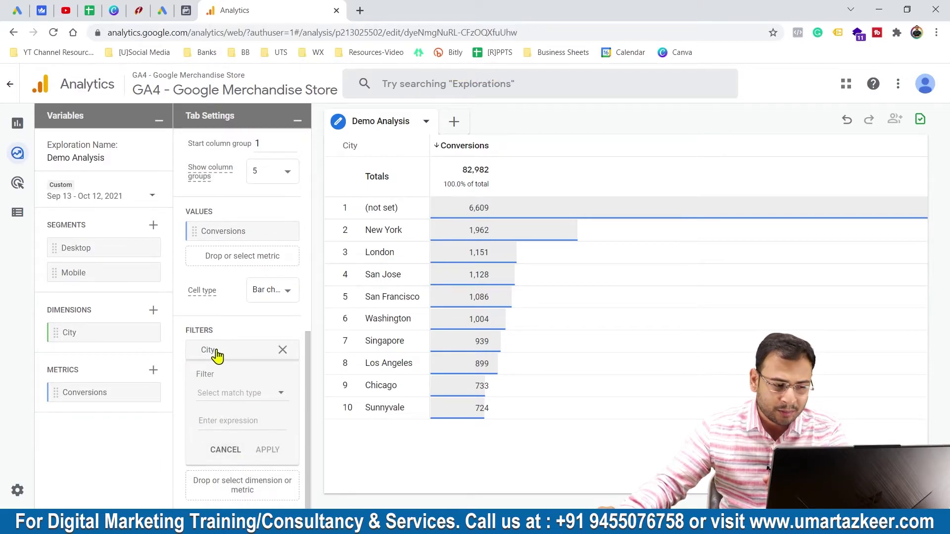
left_click(240, 393)
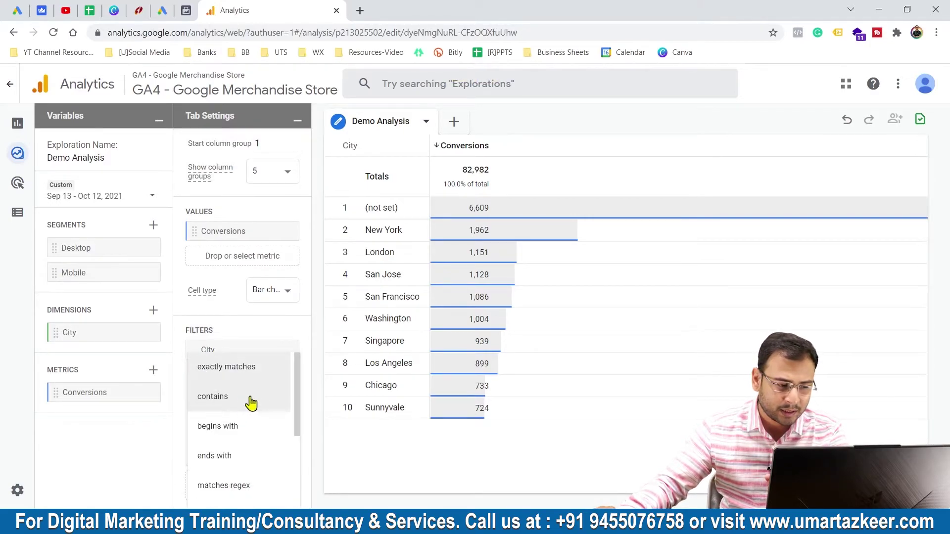
left_click(251, 370)
left_click(249, 424)
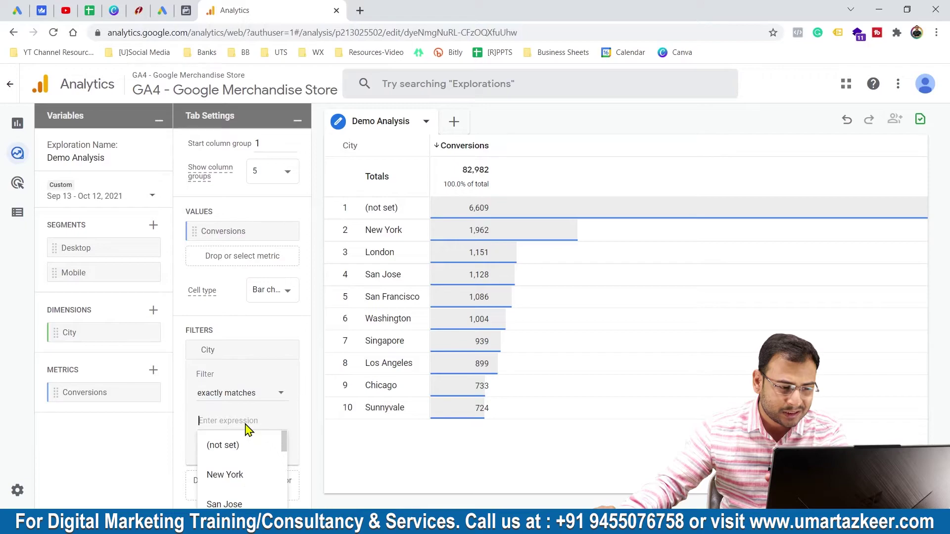
left_click(234, 475)
left_click(270, 451)
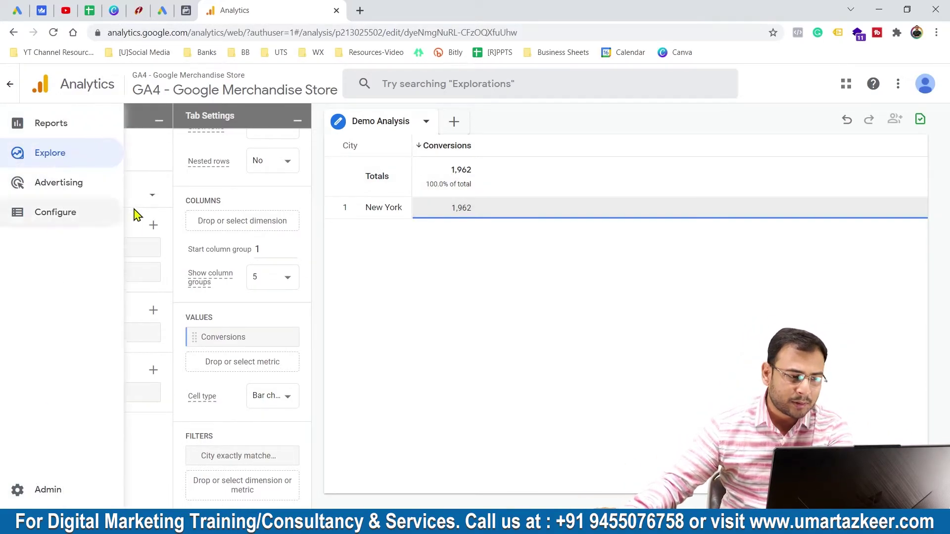
- Add the Desktop and Mobile segments to the segment comparisons
scroll(208, 260, "up", 3)
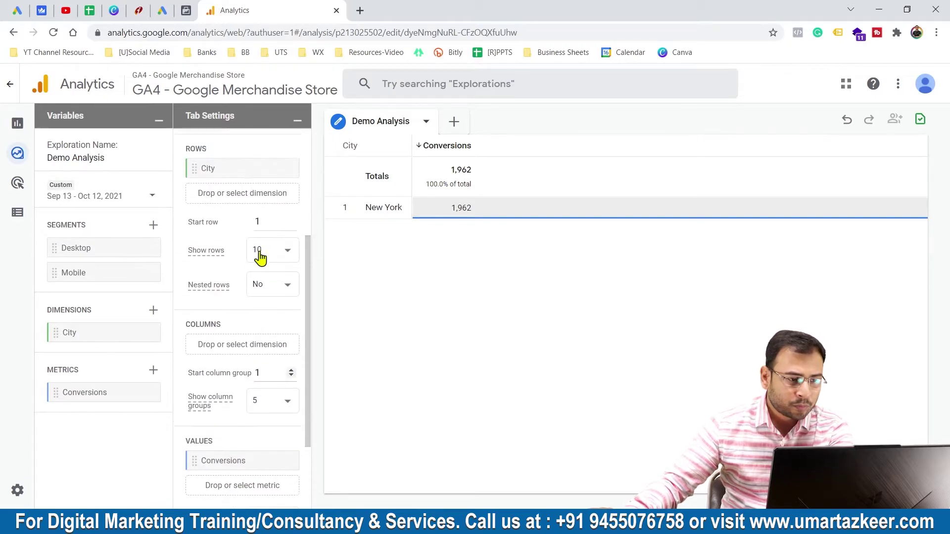
scroll(257, 227, "up", 5)
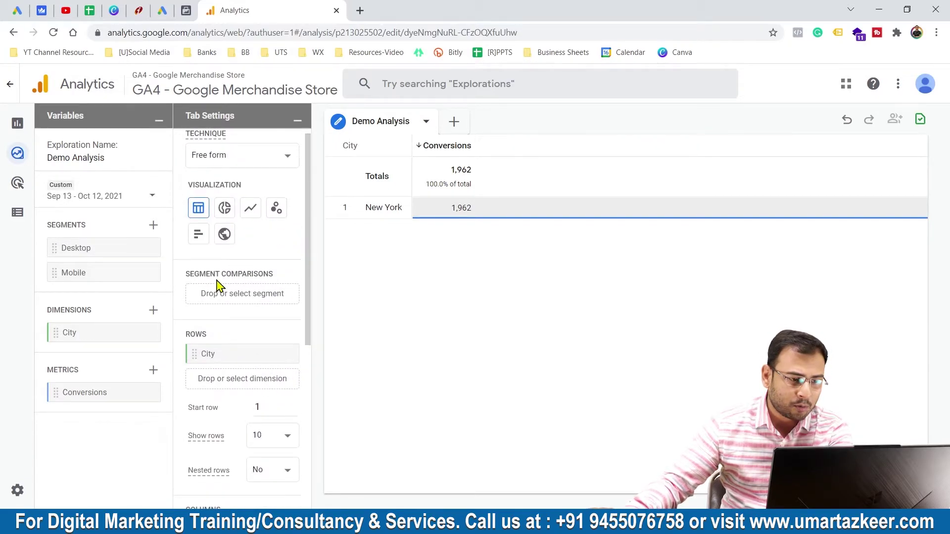
left_click_drag(74, 250, 233, 293)
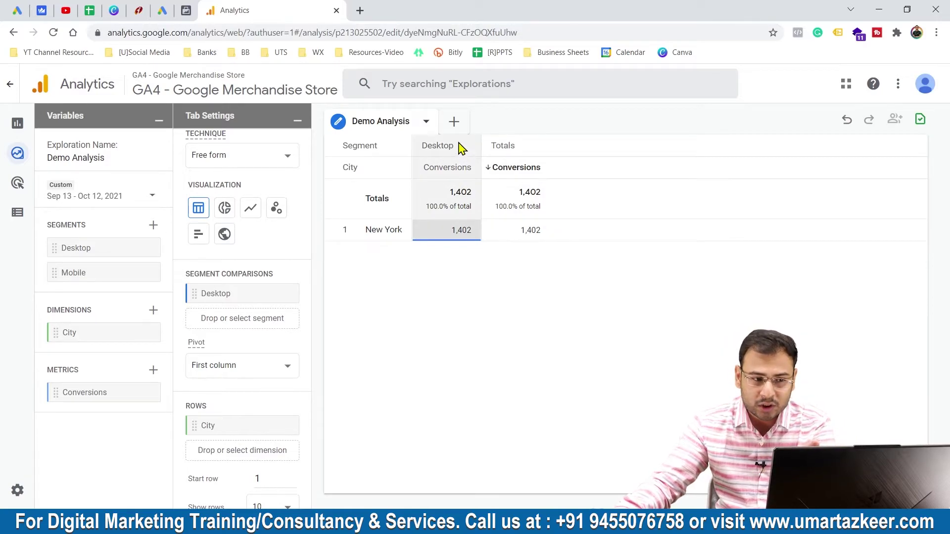
left_click_drag(73, 273, 221, 318)
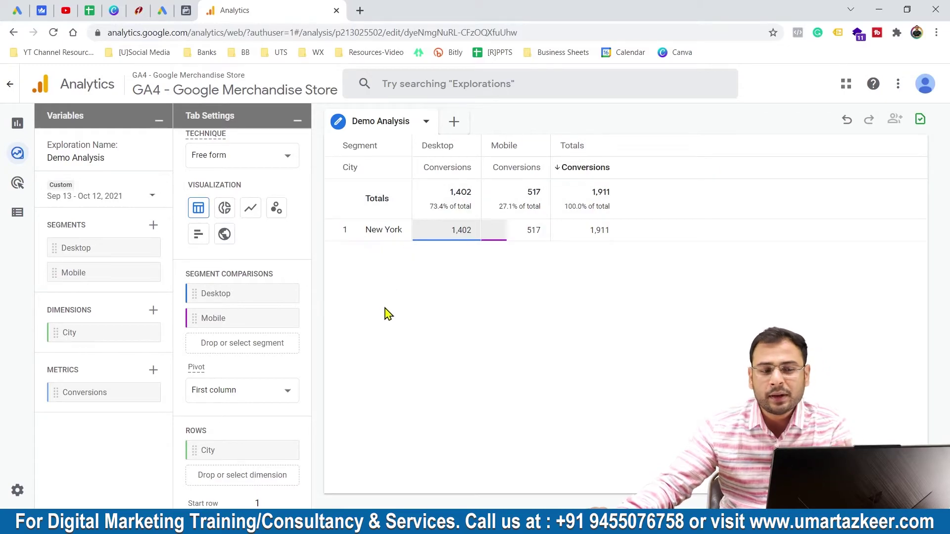
- Remove the City filter from the exploration
scroll(250, 322, "down", 8)
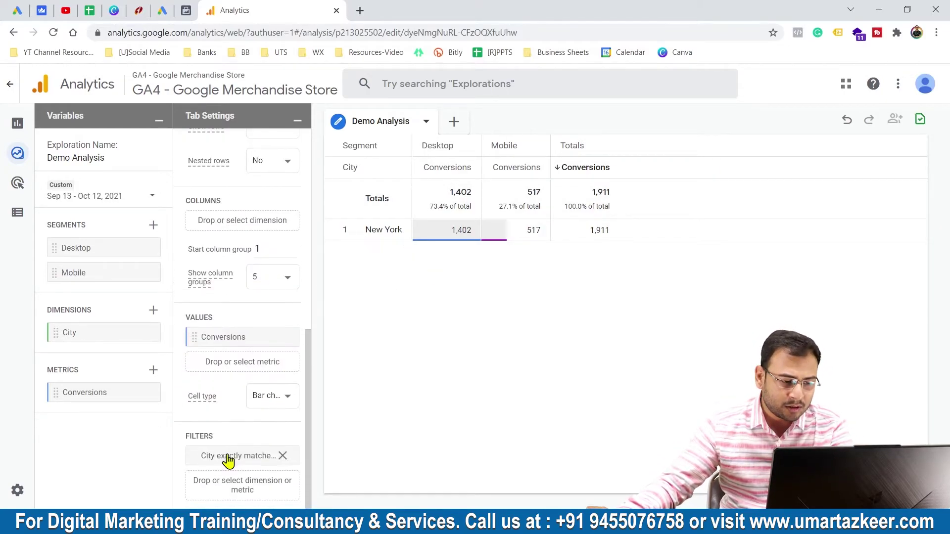
left_click(293, 456)
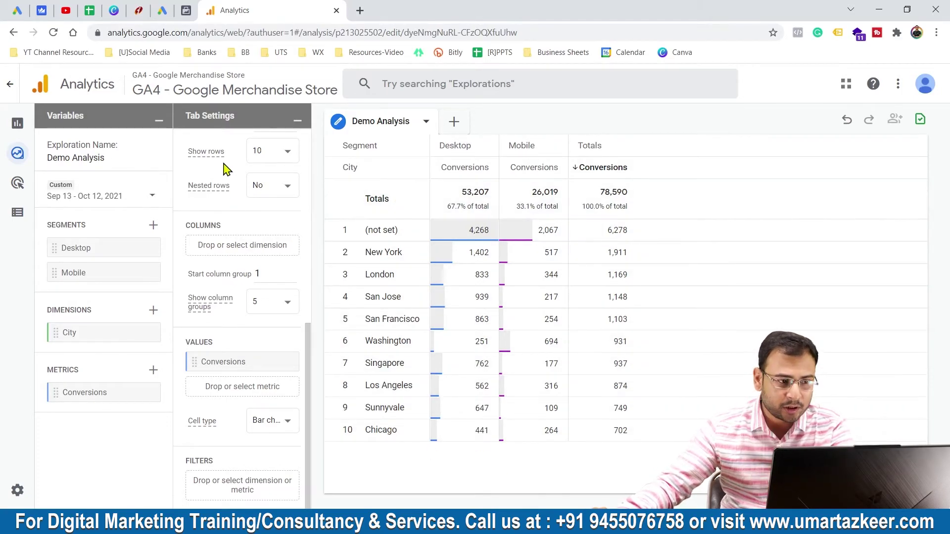
- Set the table to show 25 rows and look through the longer city list
scroll(275, 188, "up", 2)
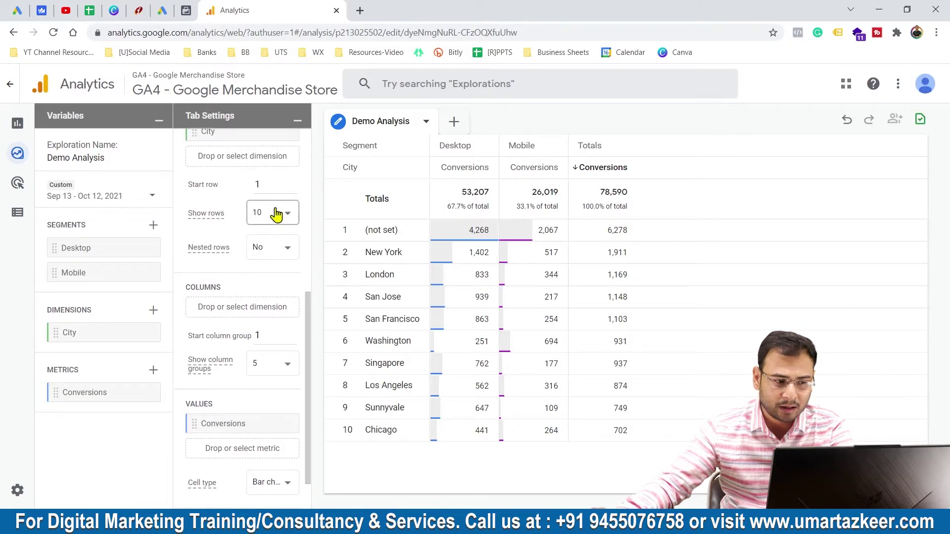
left_click(275, 217)
left_click(269, 236)
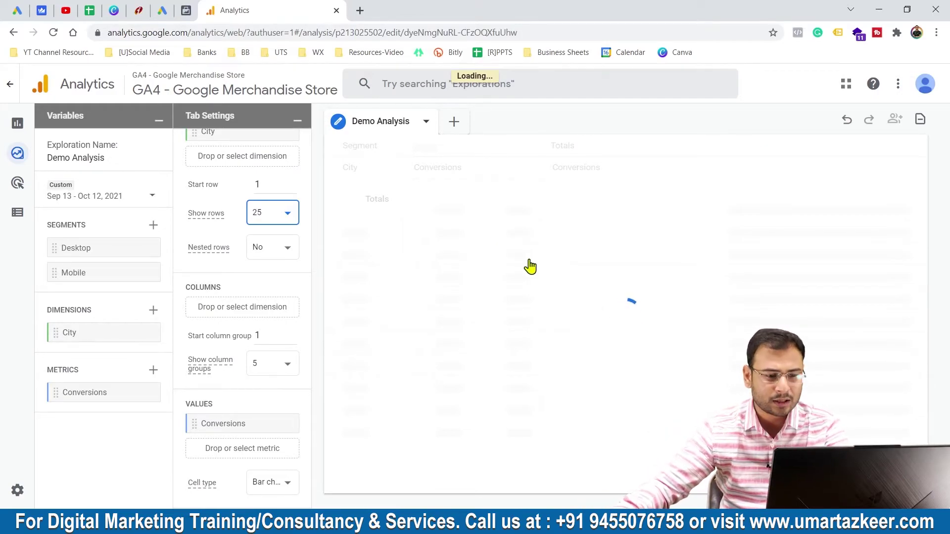
scroll(544, 317, "down", 5)
scroll(495, 386, "up", 5)
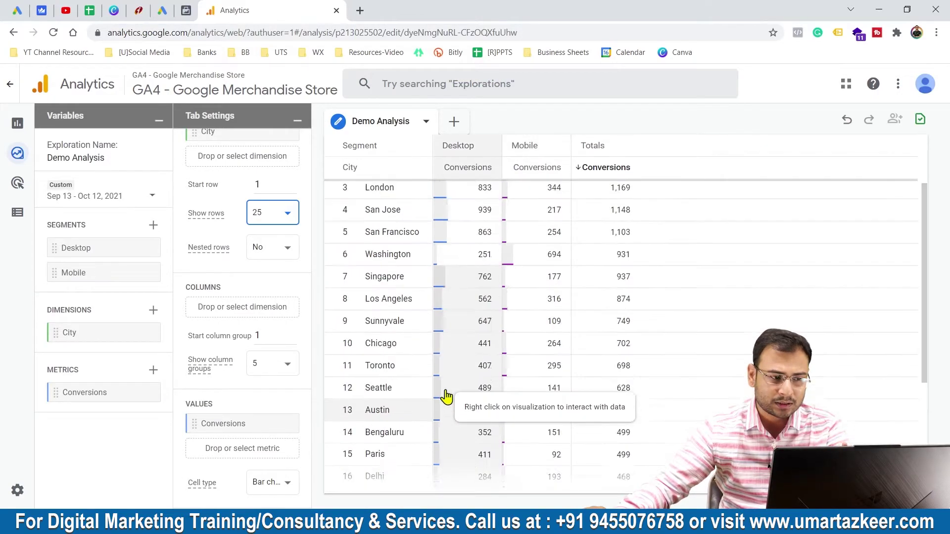
scroll(220, 225, "up", 3)
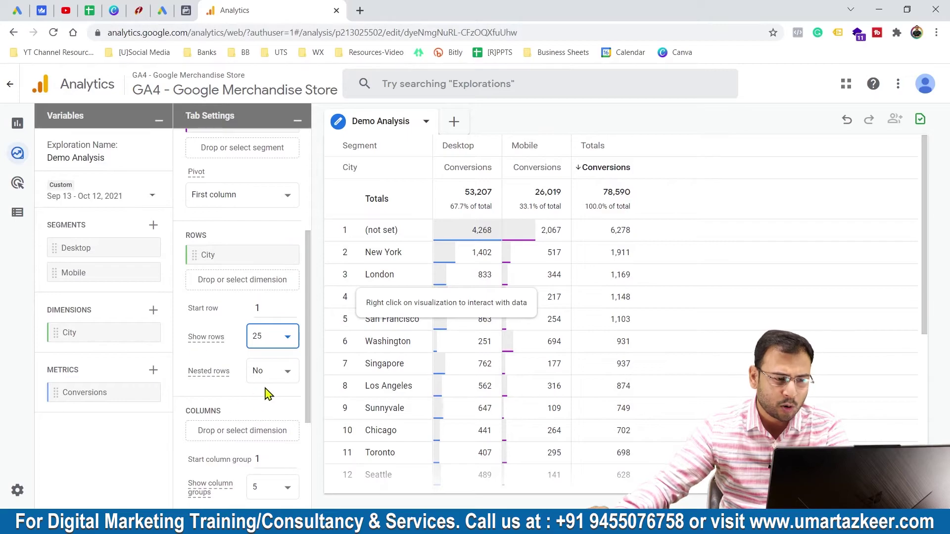
- Try 14 as the table's start row, and set it to 4 instead
scroll(277, 388, "down", 3)
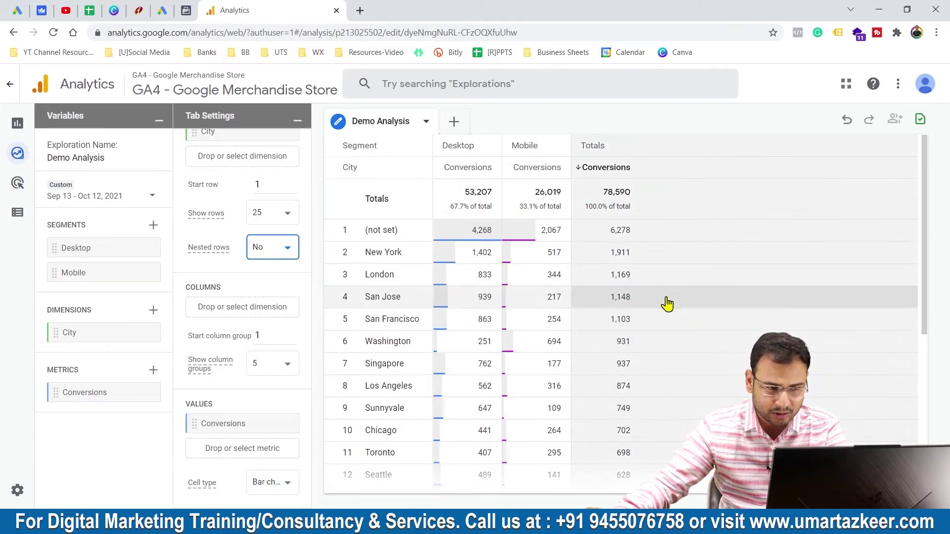
double_click(257, 186)
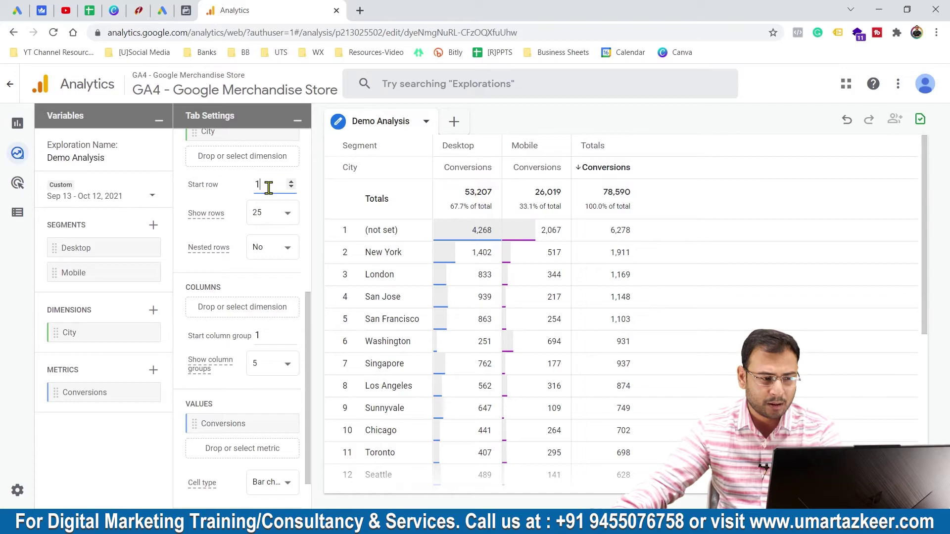
type("14")
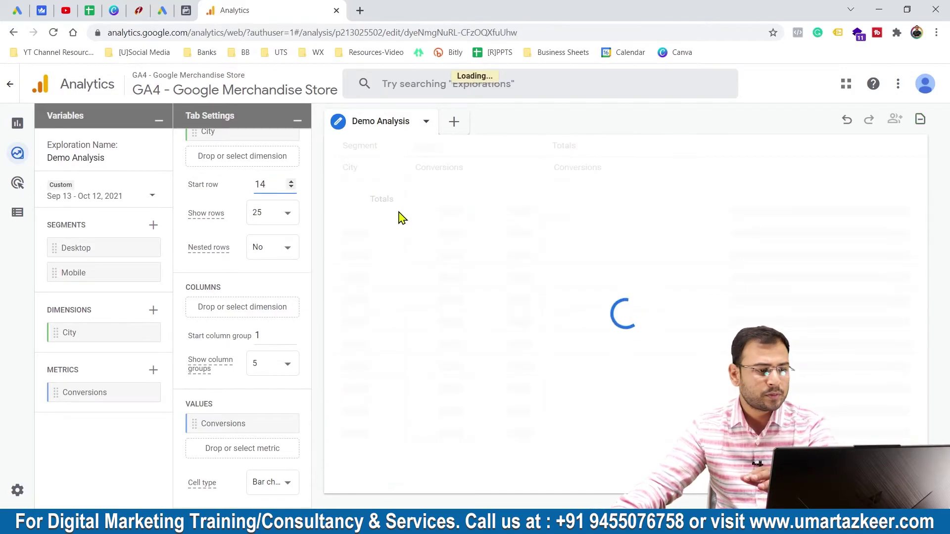
key("BackSpace")
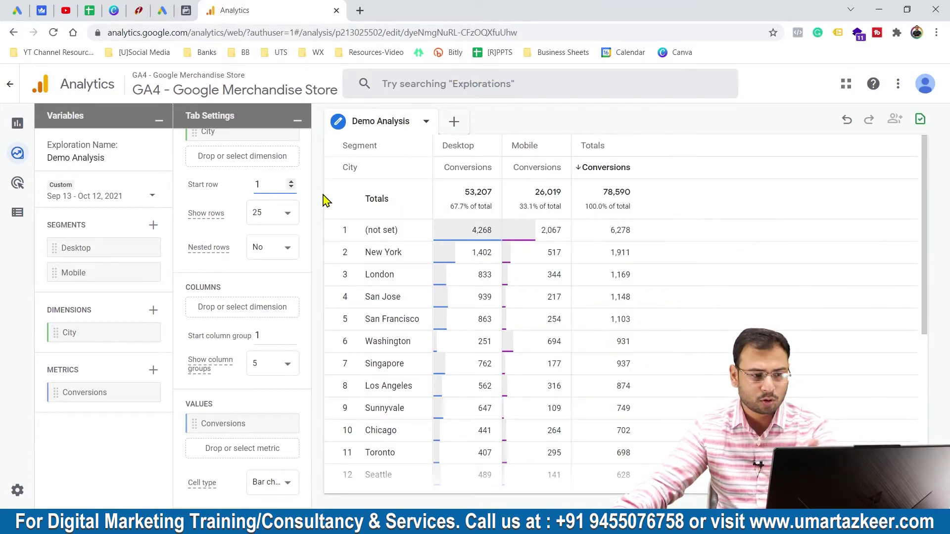
type("4")
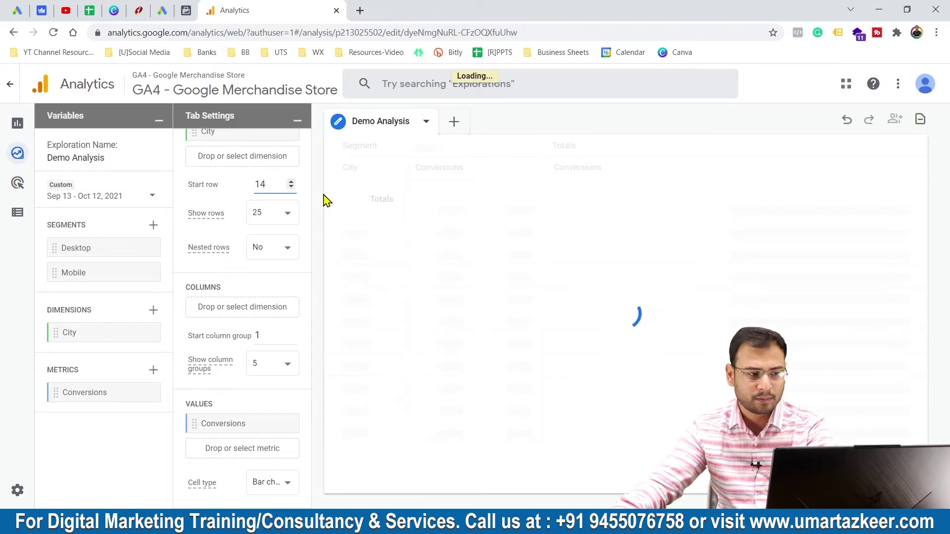
key("BackSpace")
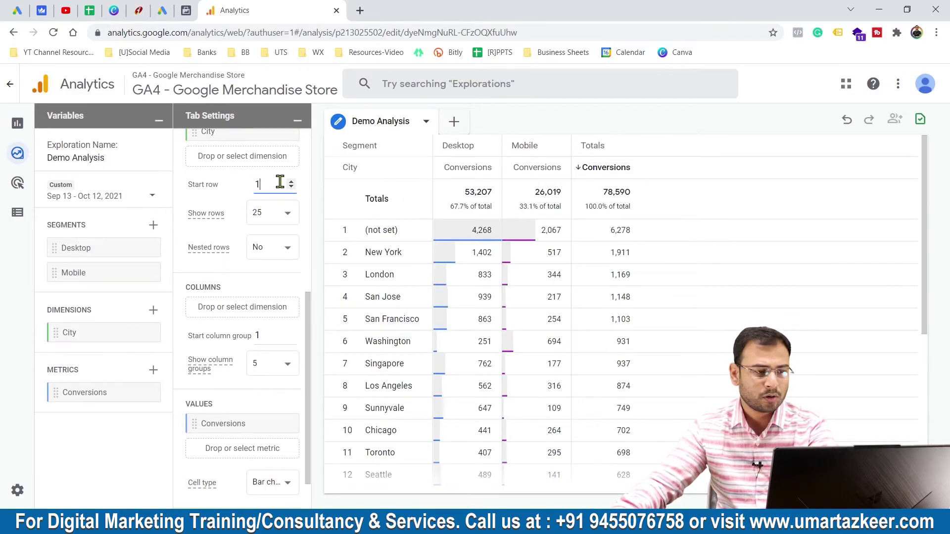
double_click(275, 185)
type("4")
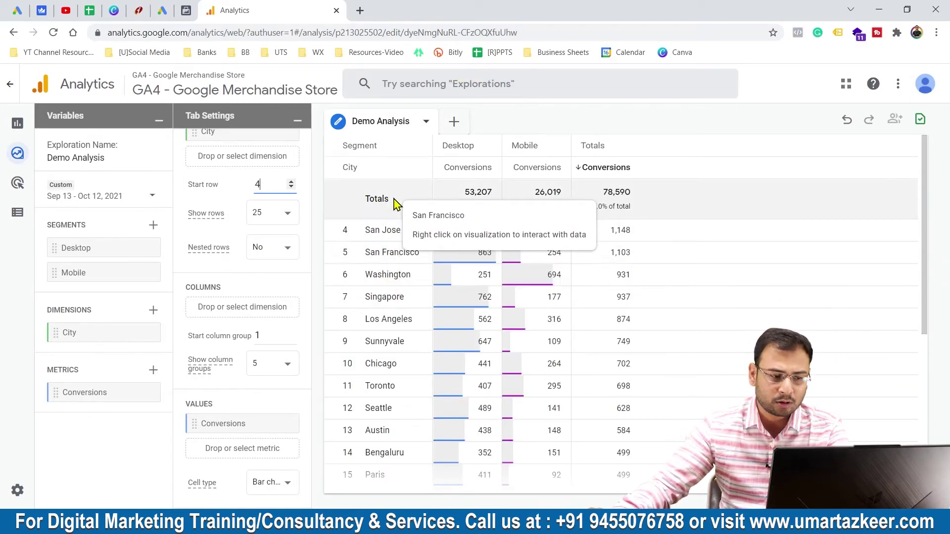
- Set the table's start row back to 1
left_click(291, 188)
left_click(291, 188)
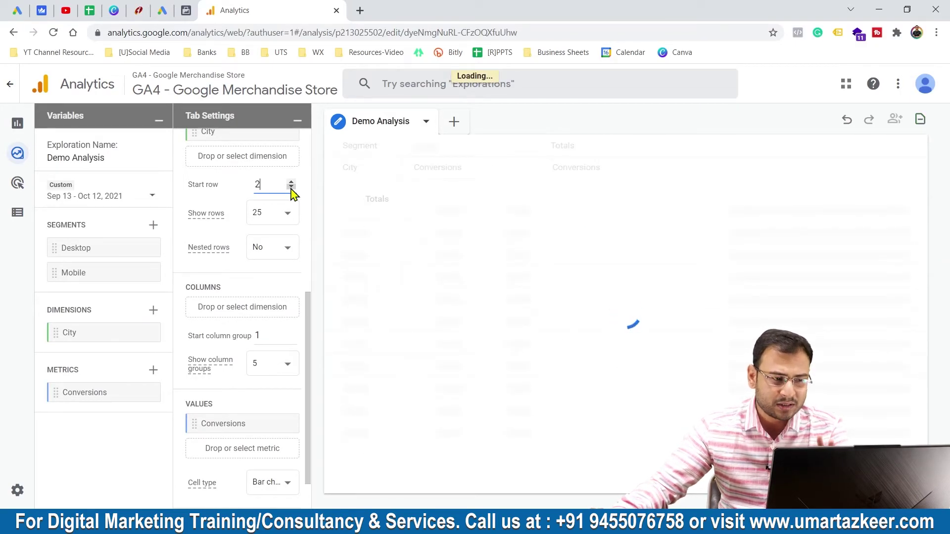
left_click(291, 188)
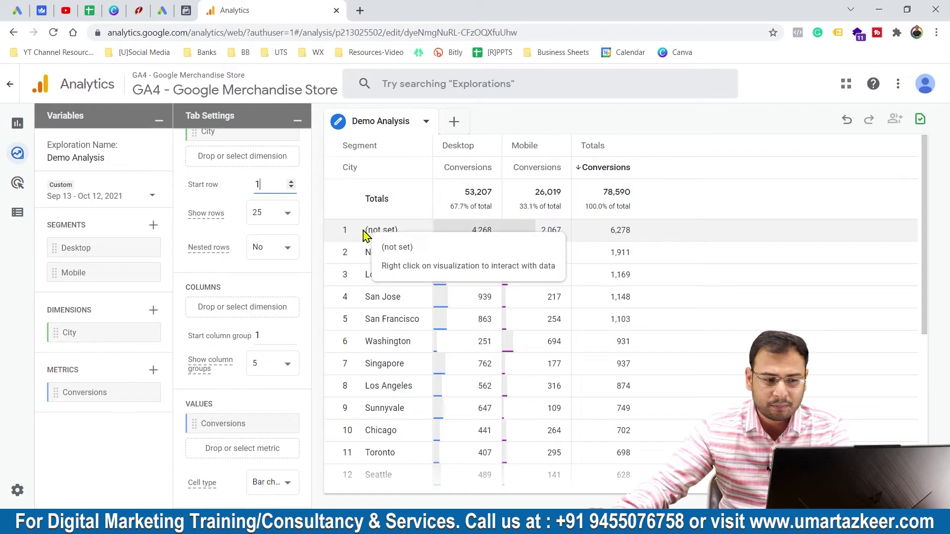
- Exclude the (not set) city from the exploration table
right_click(383, 234)
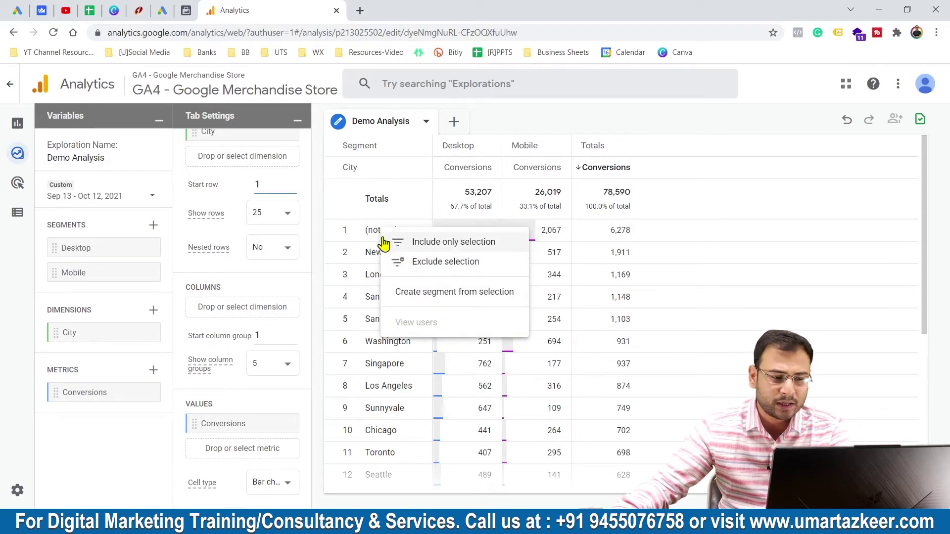
left_click(433, 267)
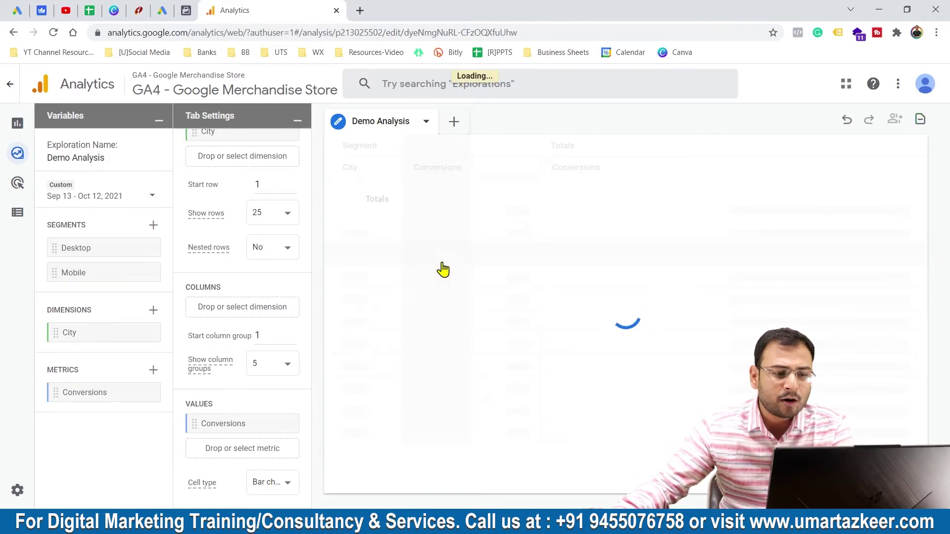